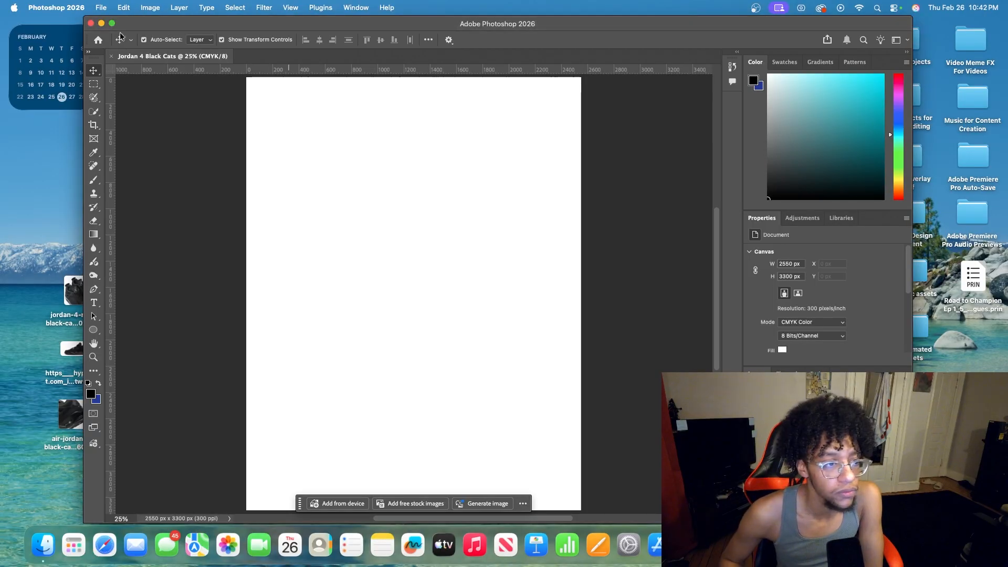
- Move the Photoshop window aside to uncover the desktop images and deselect the GAMMAS title on the Gamma cover page
drag(273, 28, 189, 127)
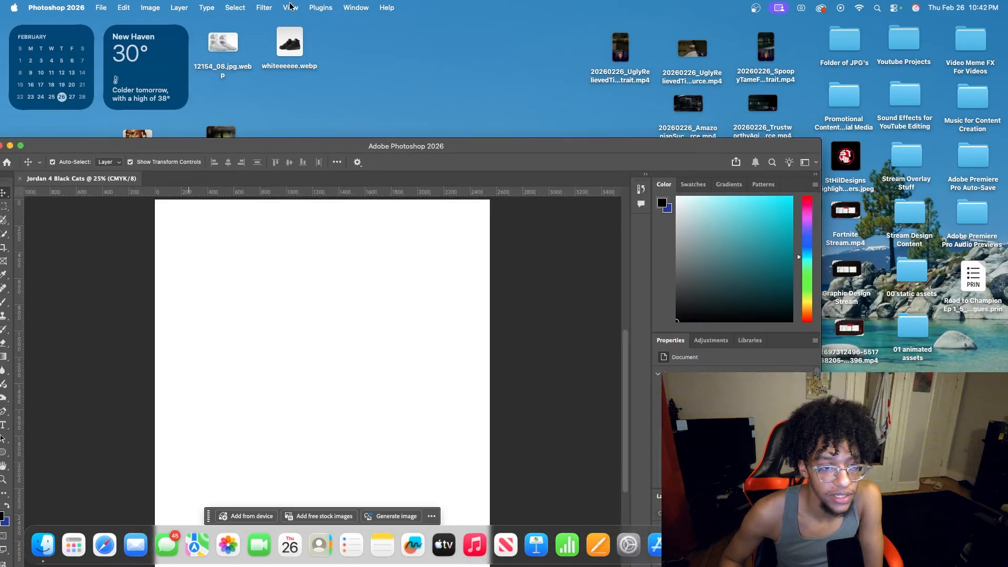
drag(454, 154, 461, 436)
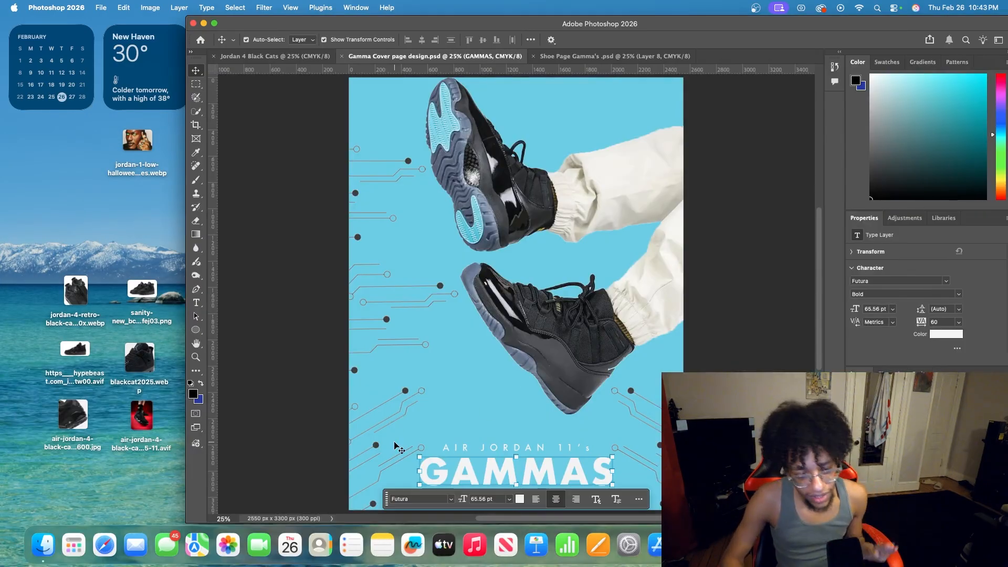
click(758, 441)
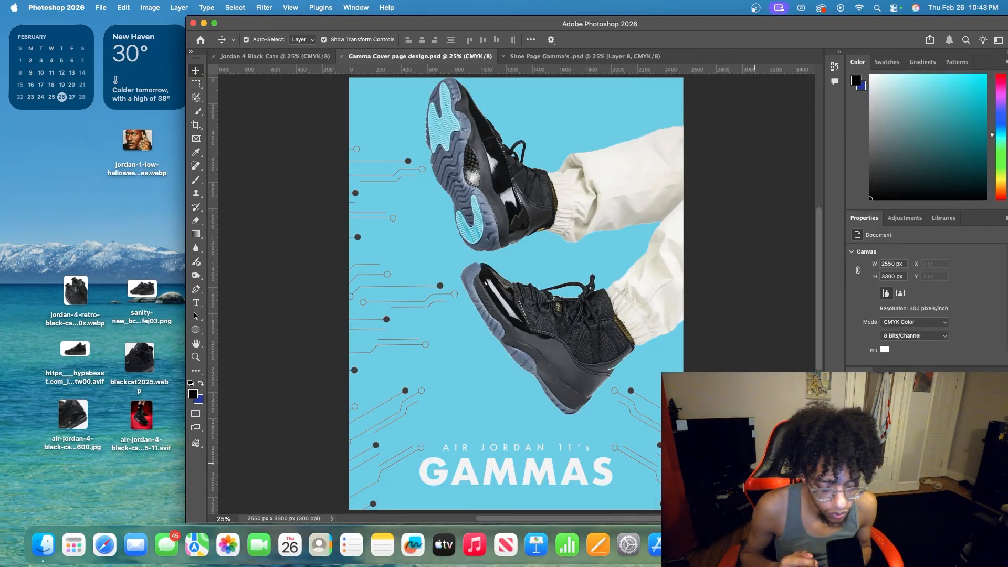
scroll(755, 462, down, 1)
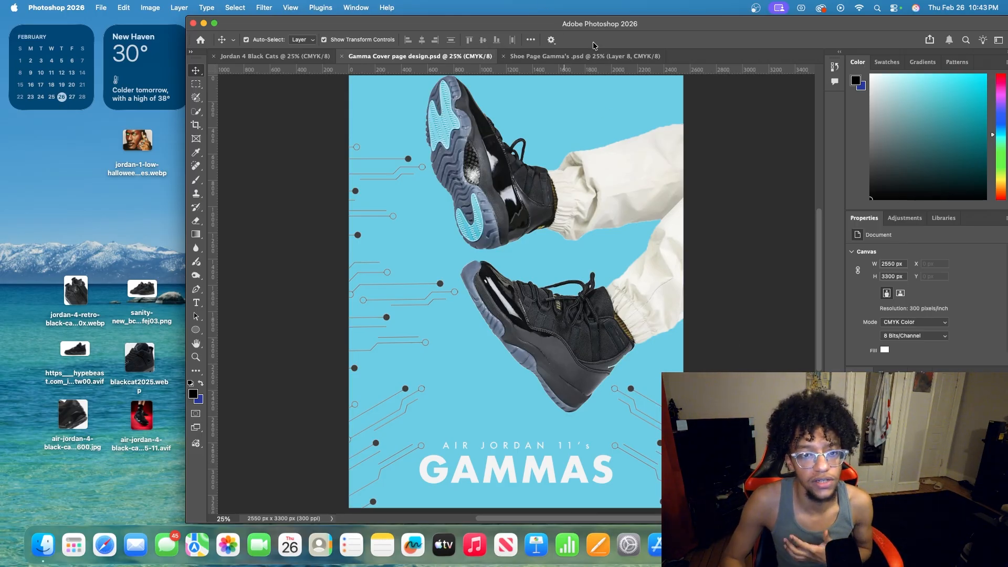
- Examine the Gamma shoe page layout from its title down to the description and logo footer
click(583, 56)
scroll(738, 380, down, 1)
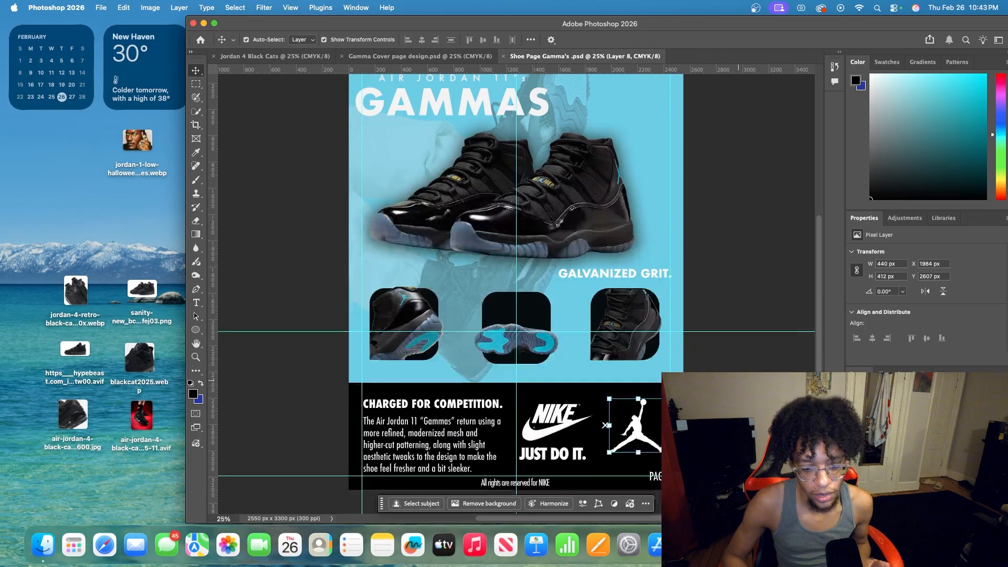
click(738, 380)
scroll(758, 346, up, 2)
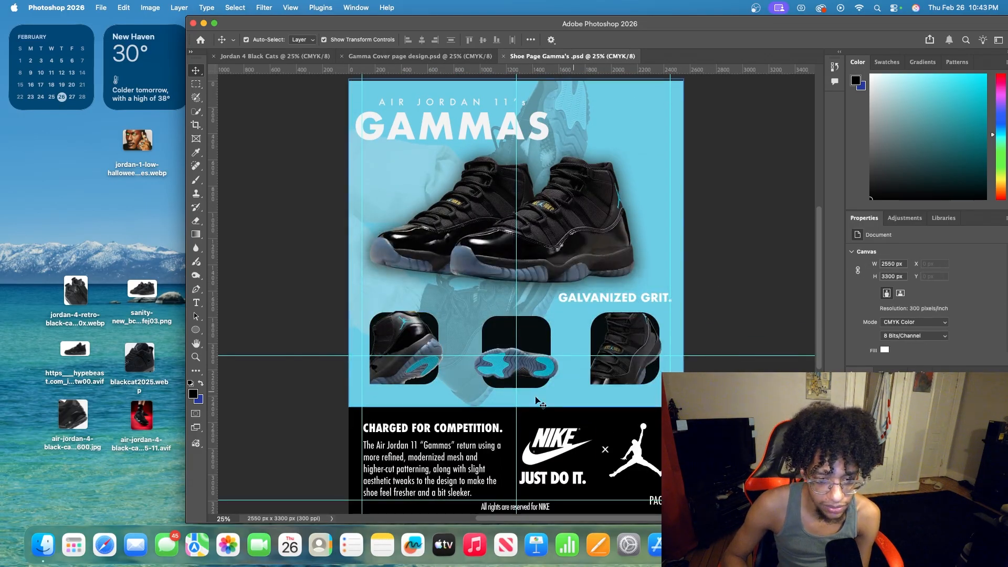
scroll(698, 315, up, 2)
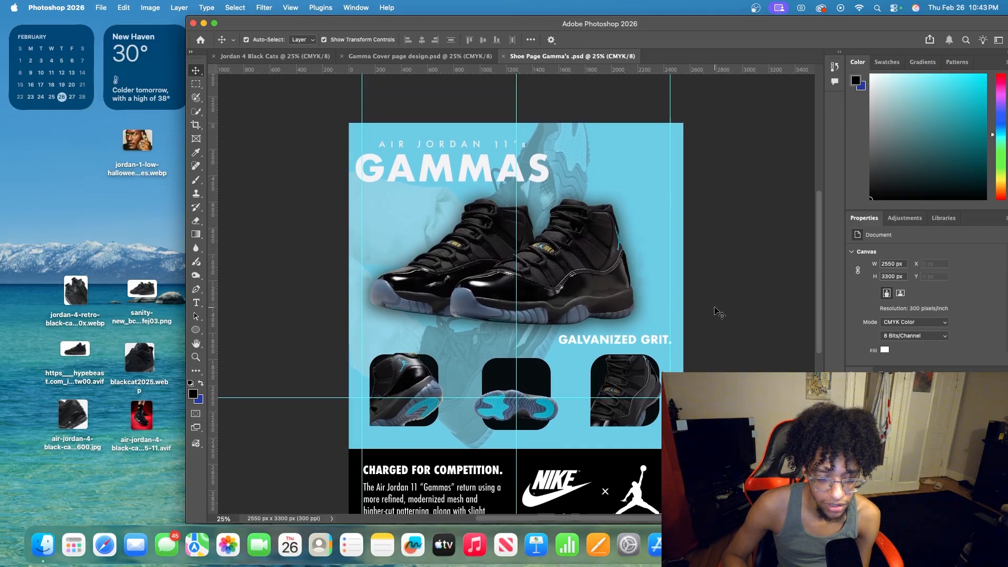
scroll(720, 313, down, 4)
scroll(696, 278, up, 4)
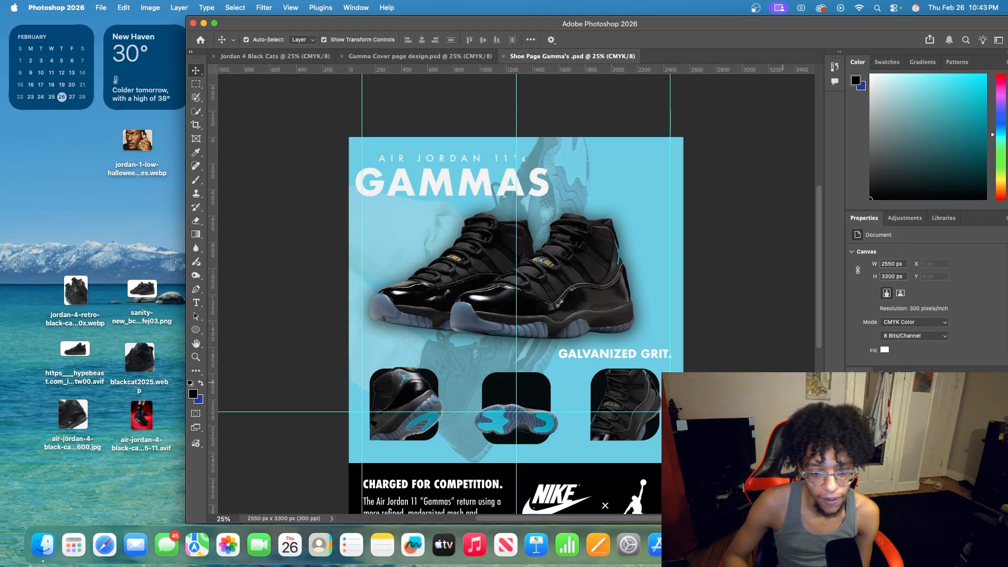
scroll(515, 294, down, 3)
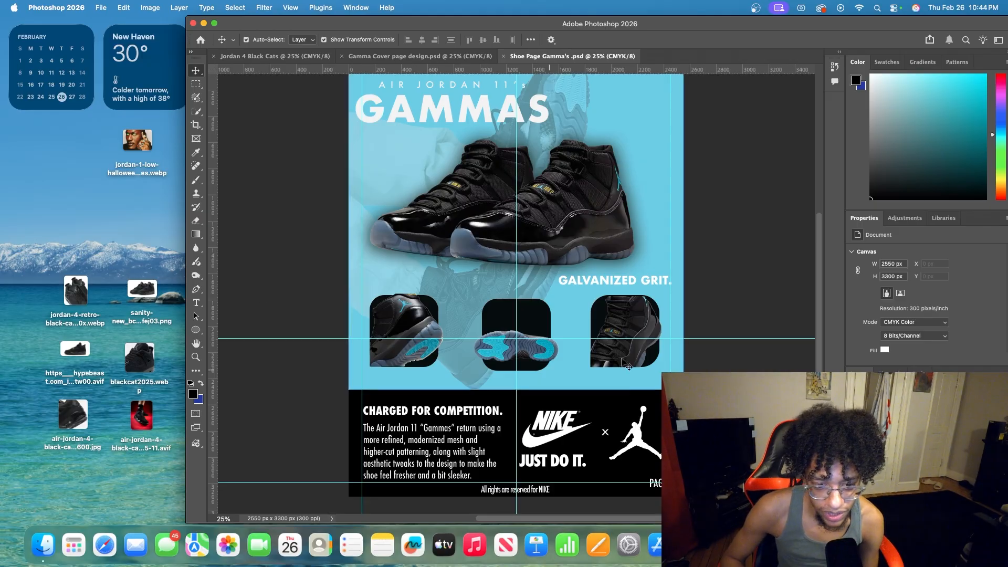
- Return to the blank Jordan 4 Black Cats document
click(252, 57)
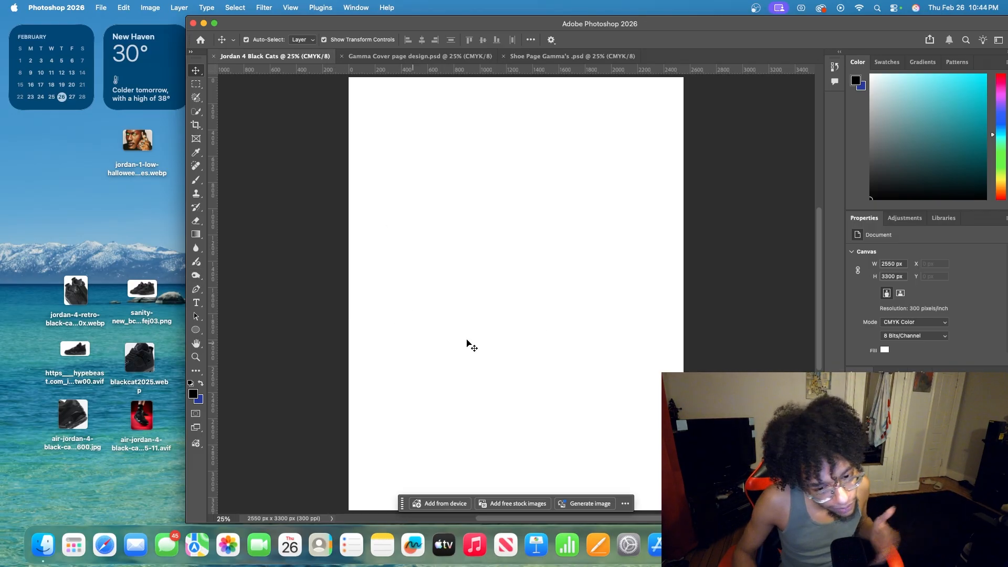
key(super+minus)
key(super+plus)
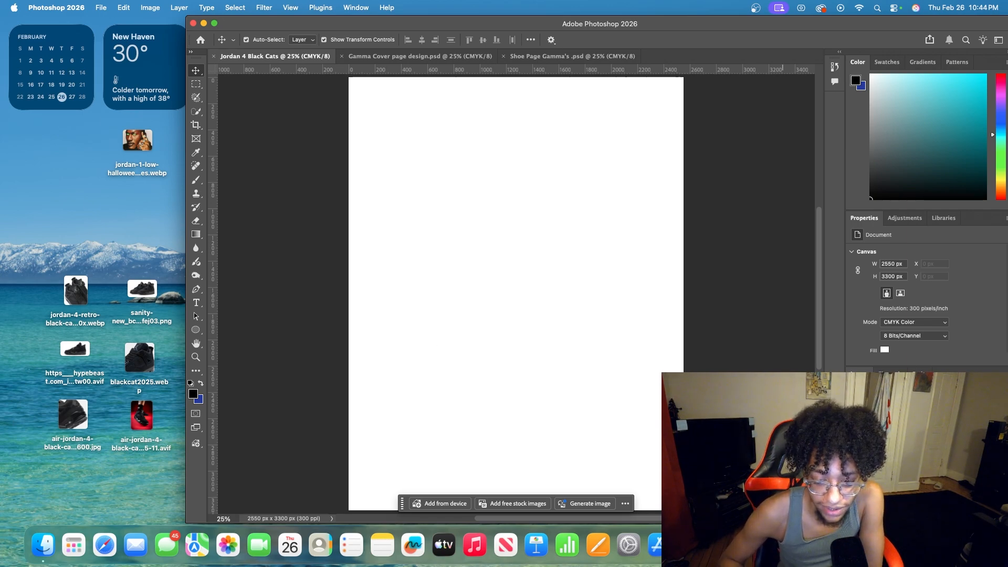
key(super+Tab)
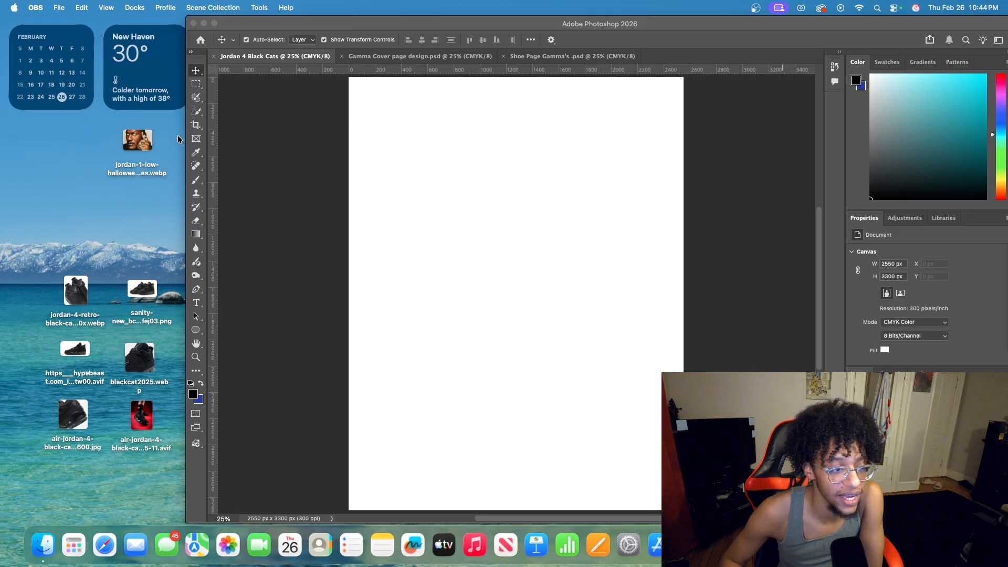
click(264, 175)
- Try the green-eyed portrait jordan-1-low-halloween-black-cat-green-eyes.webp across the middle of the page, and delete it
drag(129, 141, 501, 212)
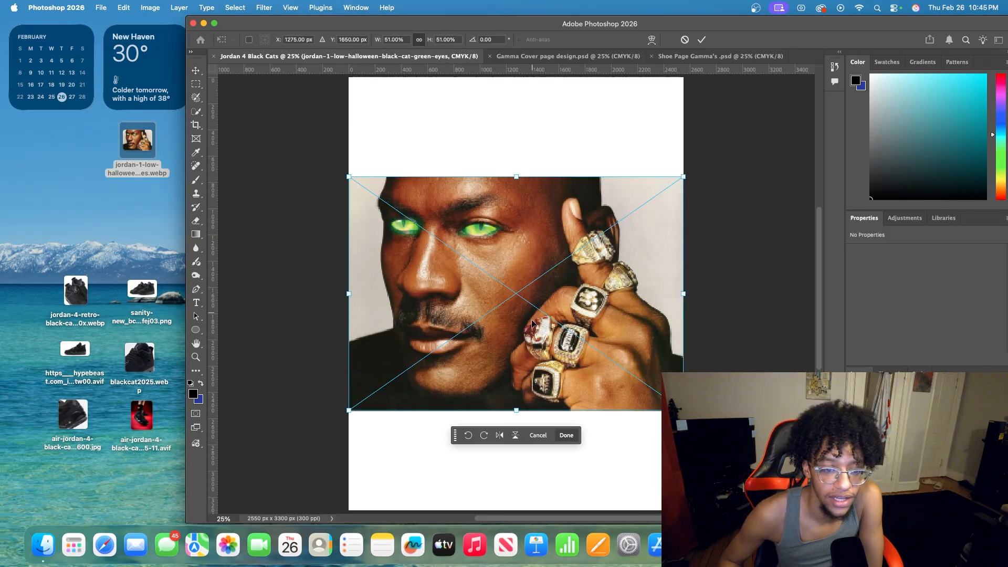
drag(533, 314, 533, 304)
click(564, 423)
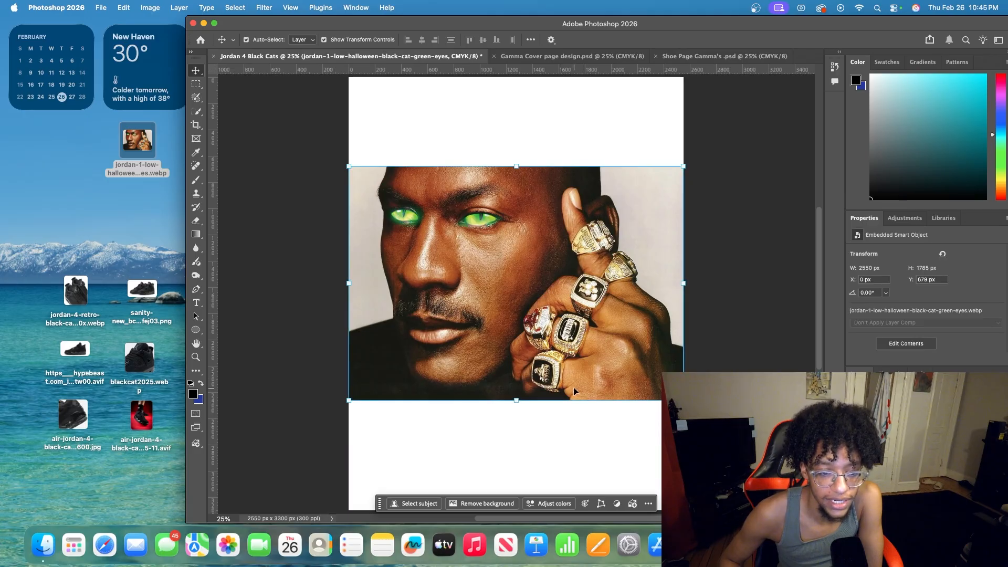
mouse_move(516, 332)
mouse_down()
mouse_move(514, 299)
mouse_move(512, 344)
mouse_up()
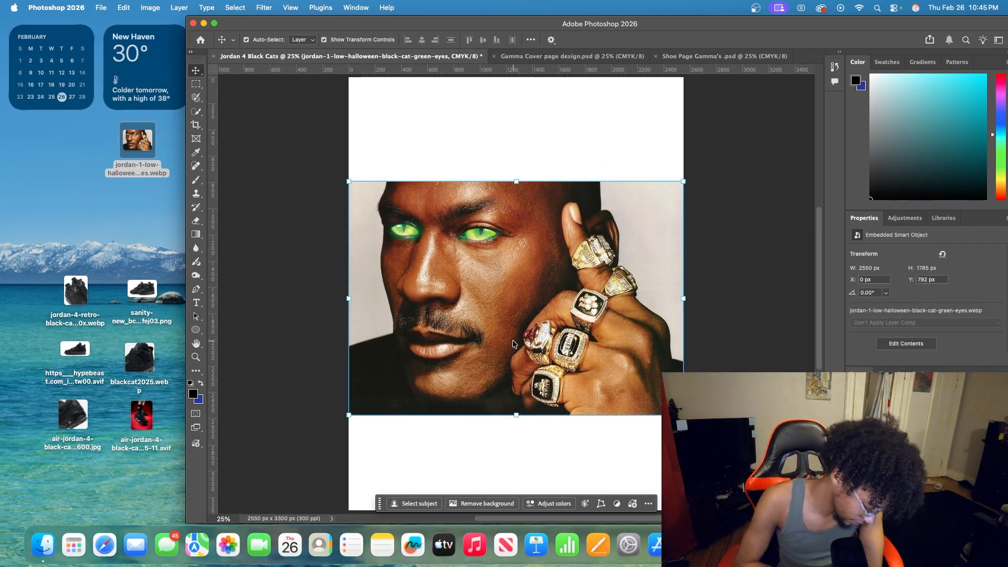
key(BackSpace)
- Place the desktop photo air-jordan-4-black-cat-2025-11.avif and scale it to about 192% to cover the page
drag(142, 414, 440, 348)
drag(603, 354, 681, 458)
scroll(554, 397, up, 2)
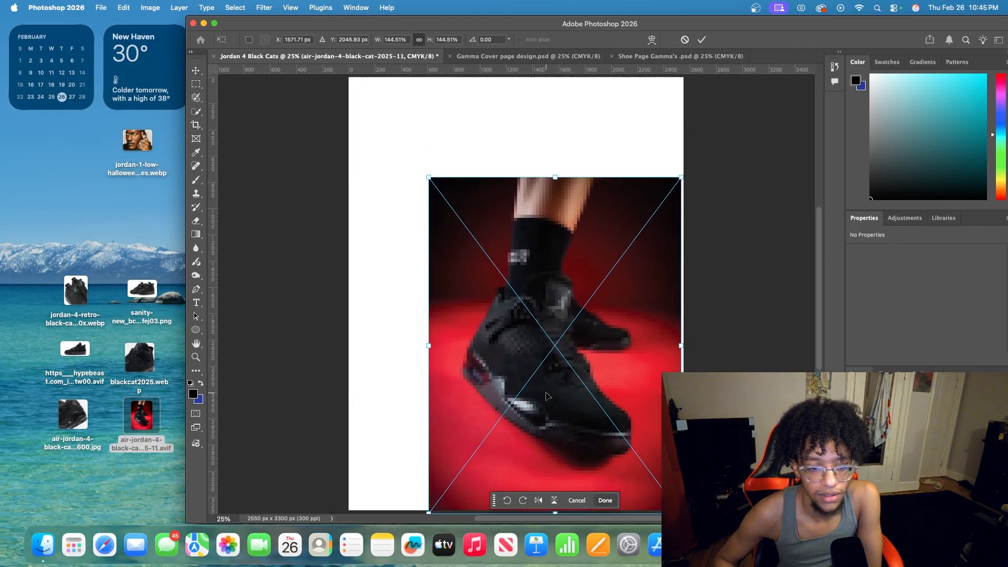
drag(427, 179, 334, 84)
scroll(414, 181, up, 2)
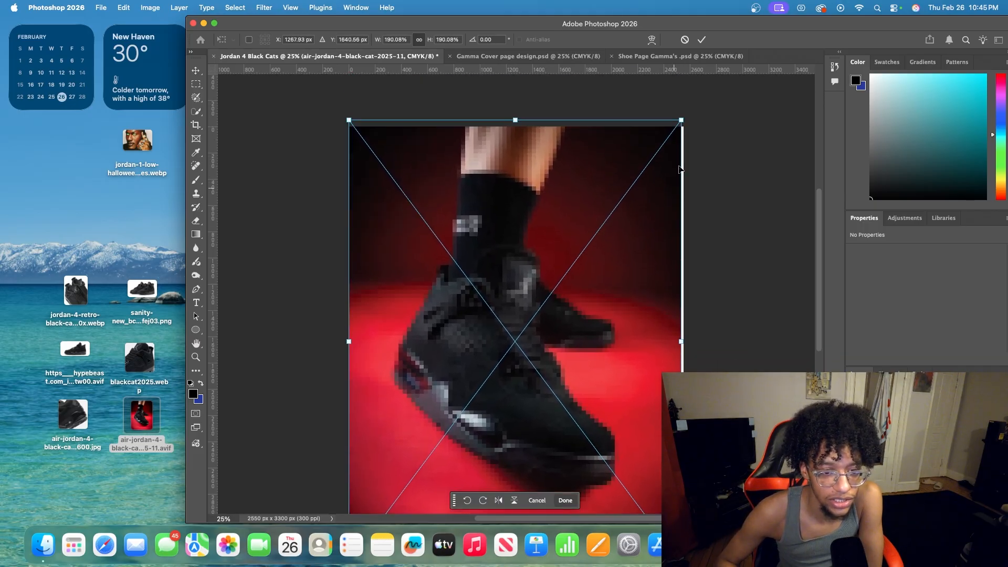
drag(346, 118, 352, 126)
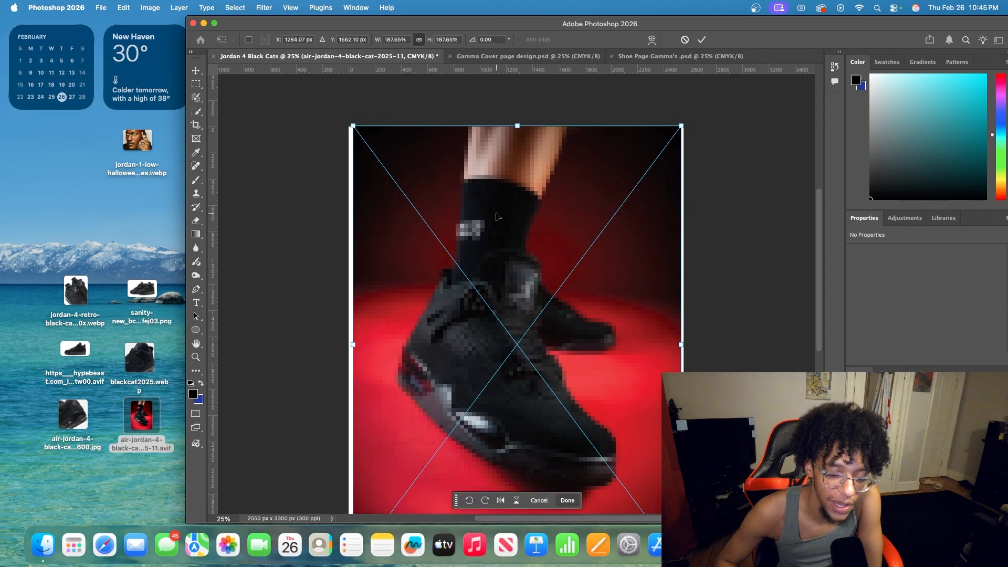
scroll(498, 216, down, 5)
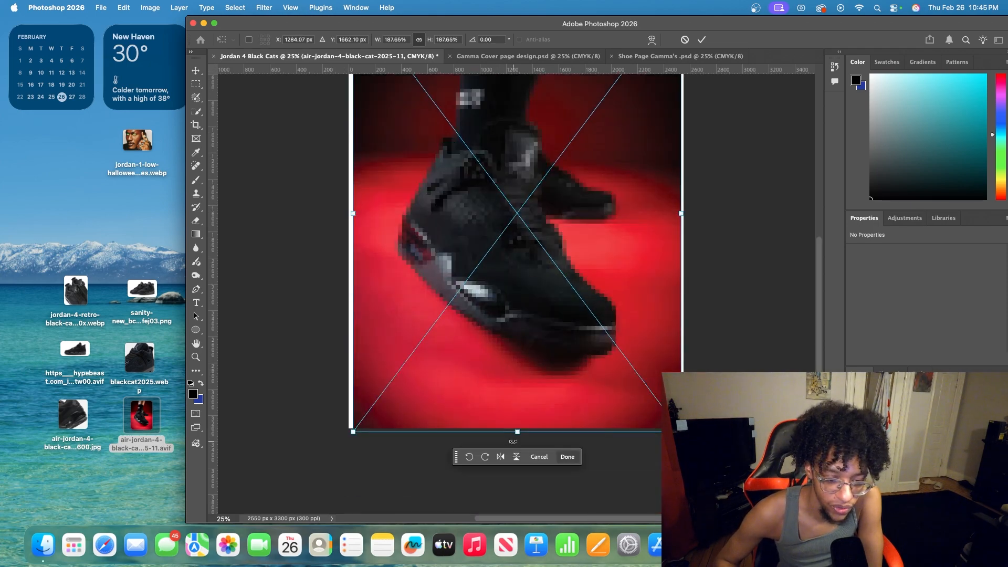
drag(516, 432, 517, 443)
scroll(519, 262, up, 5)
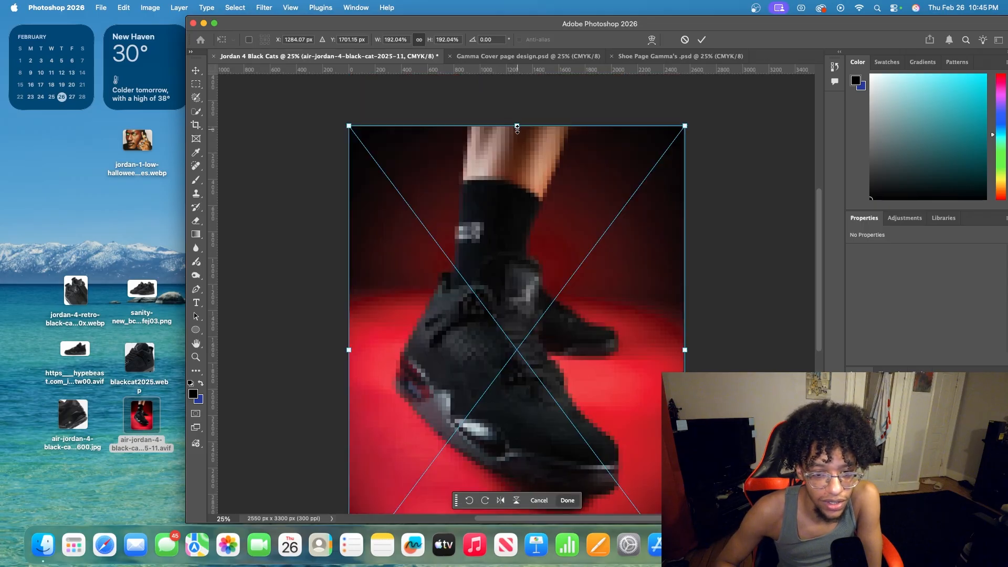
scroll(761, 262, down, 3)
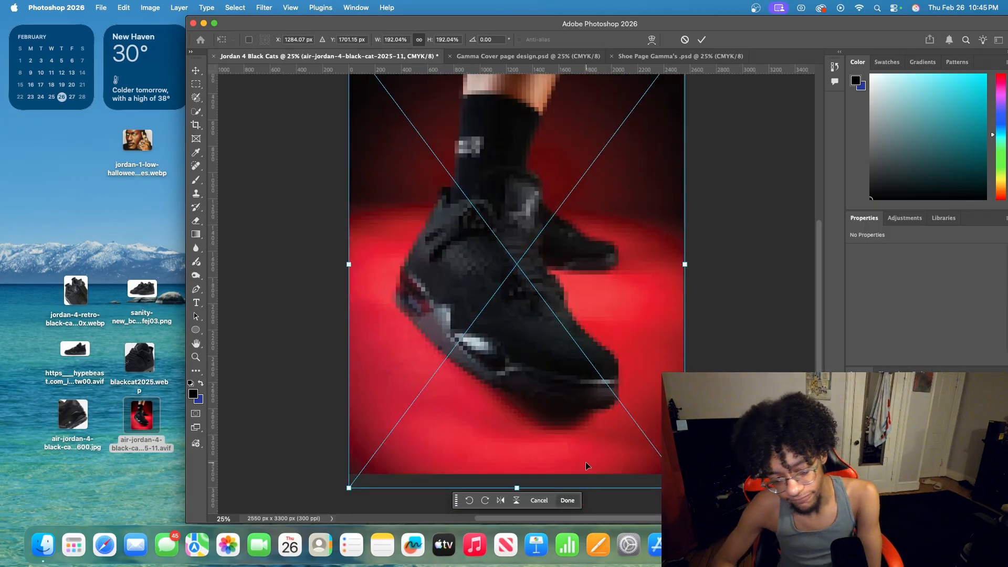
click(567, 500)
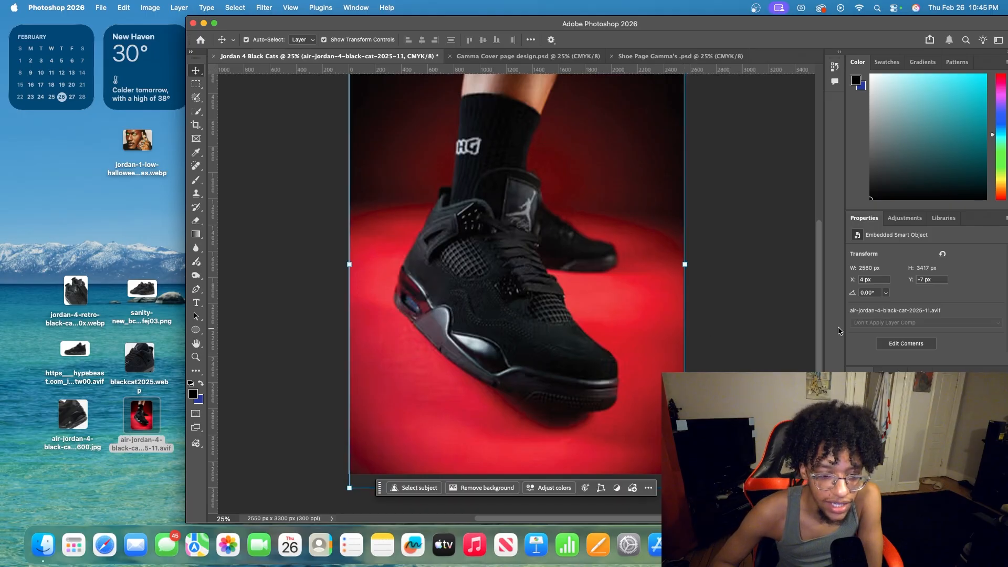
- Shrink the placed red-background shoe photo to about 163% and reposition it on the page
scroll(734, 336, up, 3)
click(768, 312)
scroll(541, 294, down, 4)
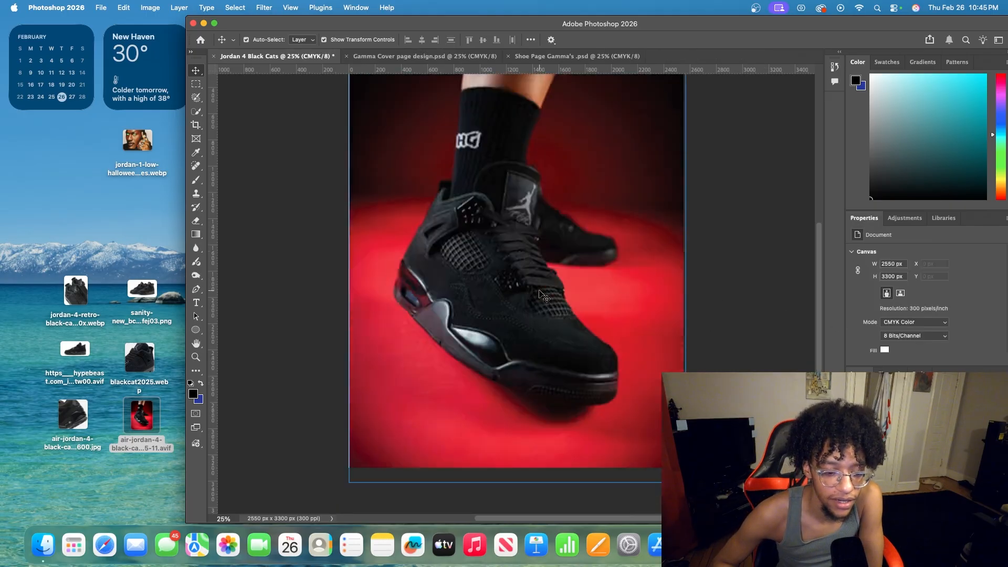
click(542, 295)
drag(685, 464, 634, 398)
mouse_move(609, 370)
mouse_down()
mouse_move(535, 279)
mouse_move(539, 295)
mouse_move(606, 350)
mouse_up()
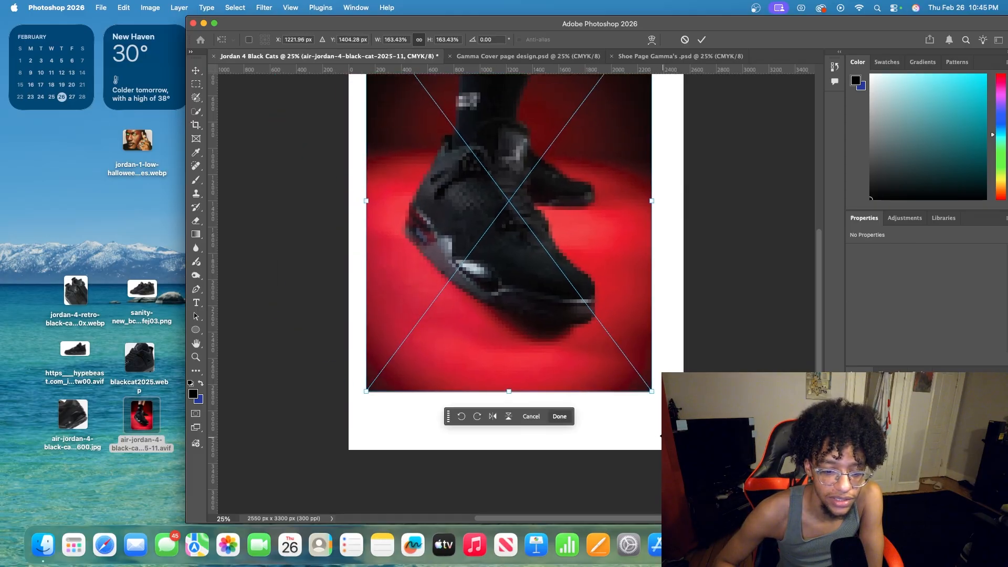
key(Return)
drag(487, 236, 512, 291)
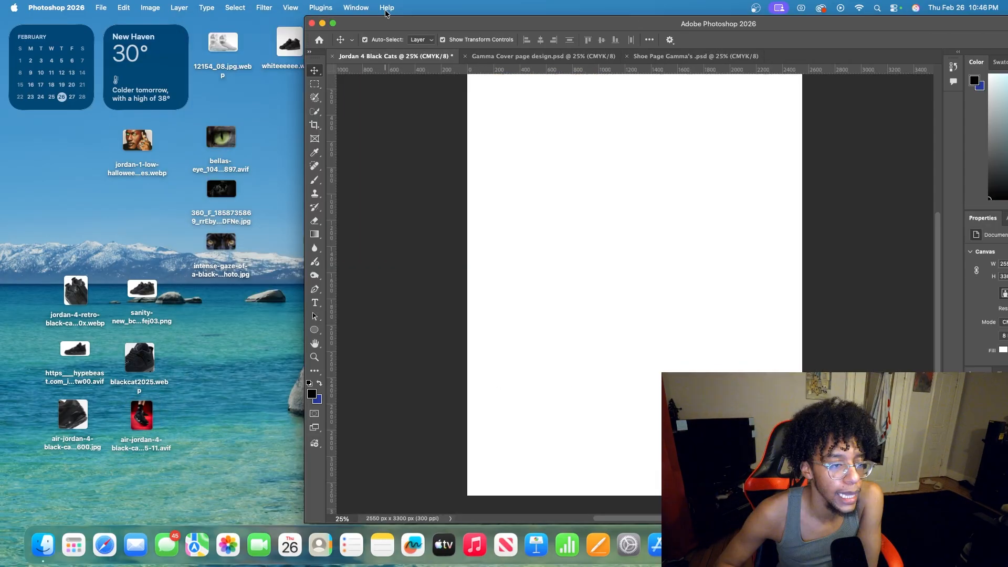
- Place the black panther image from the desktop, enlarge it to about 3334 px wide and position it over the page's lower half
drag(386, 23, 328, 23)
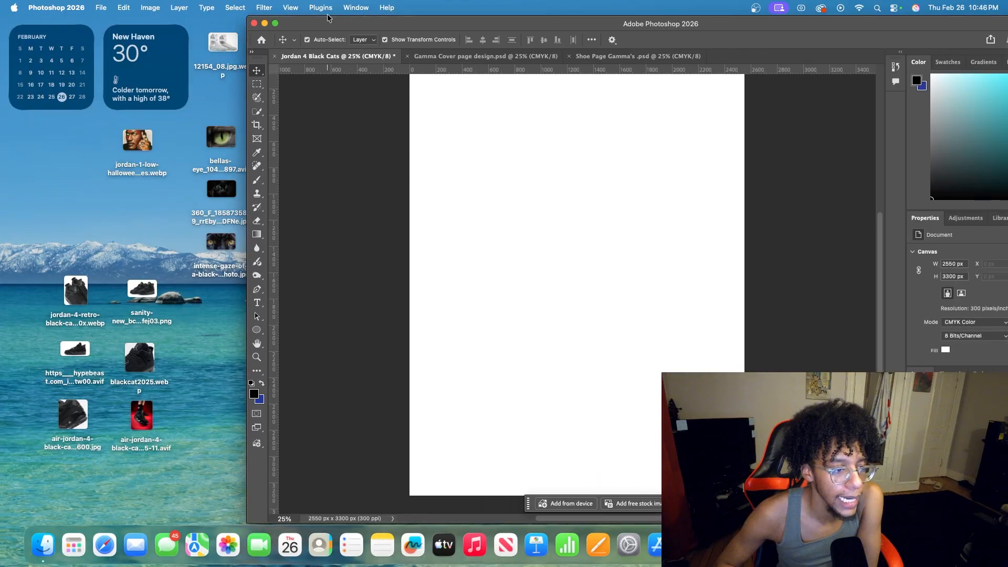
drag(198, 217, 517, 210)
drag(578, 309, 577, 510)
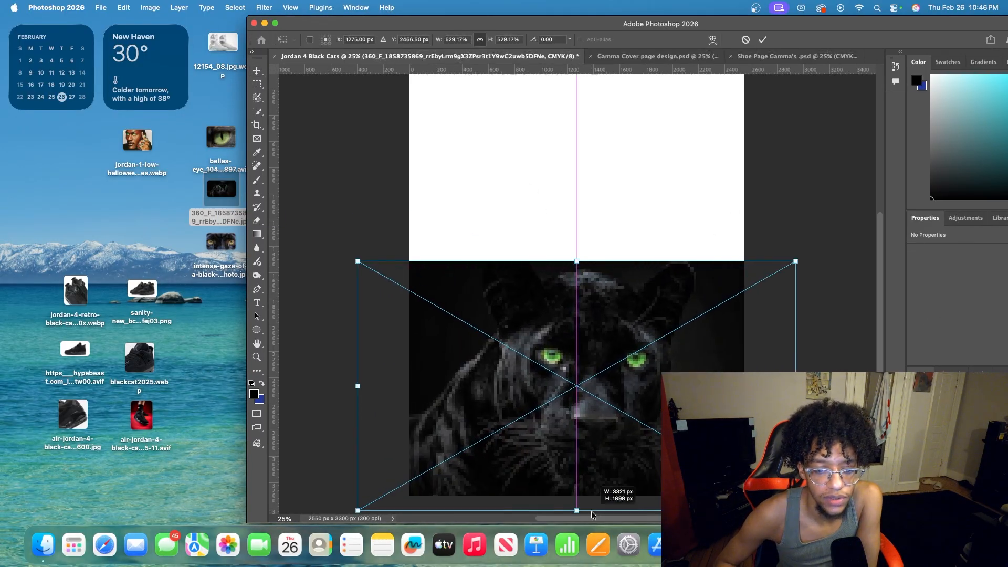
click(628, 498)
drag(640, 439, 636, 390)
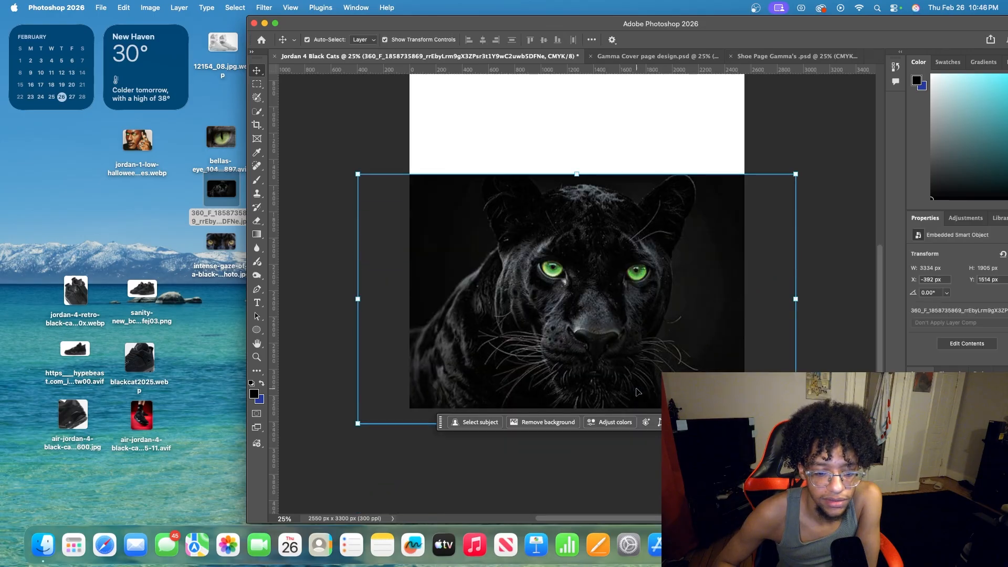
drag(623, 352, 625, 397)
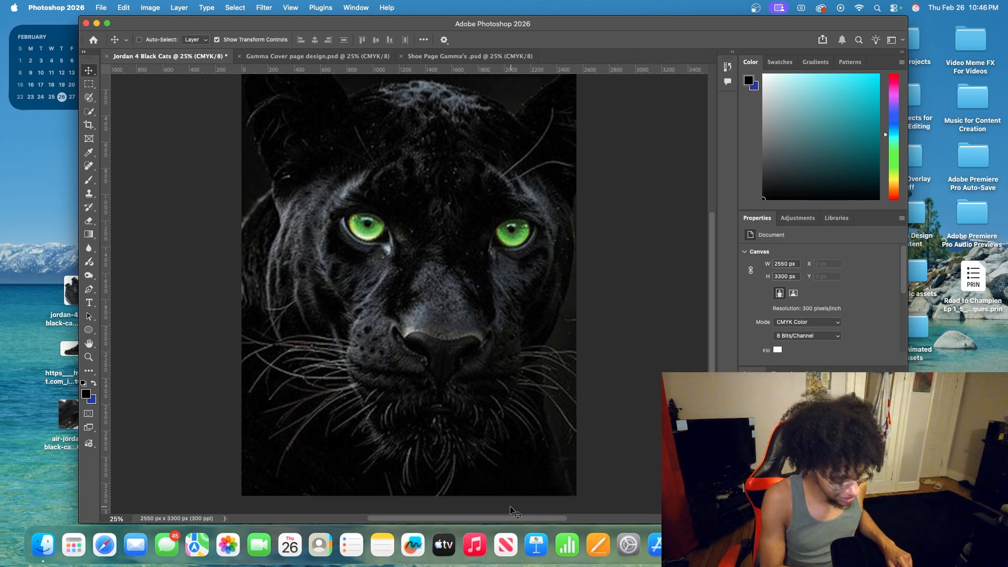
key(super+minus)
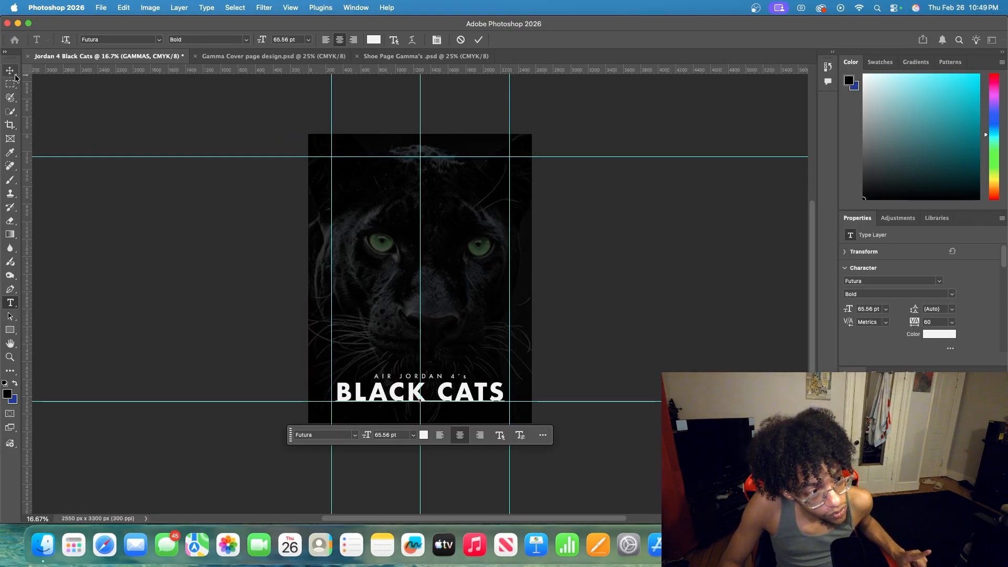
- Select the panther's left-hand green eye with the Quick Selection tool and mask the panther layer to that eye
click(14, 75)
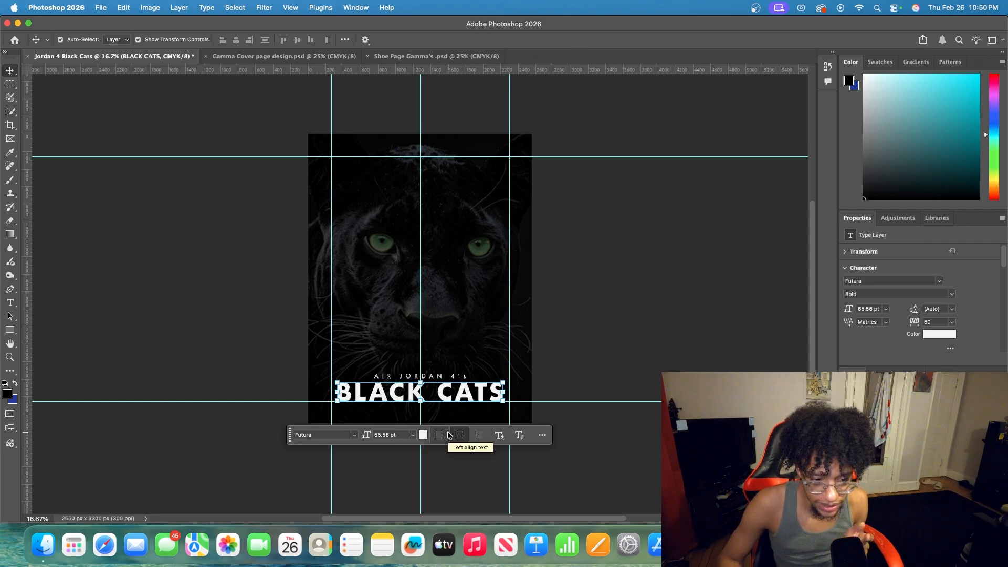
click(477, 318)
scroll(477, 318, up, 3)
scroll(476, 318, down, 1)
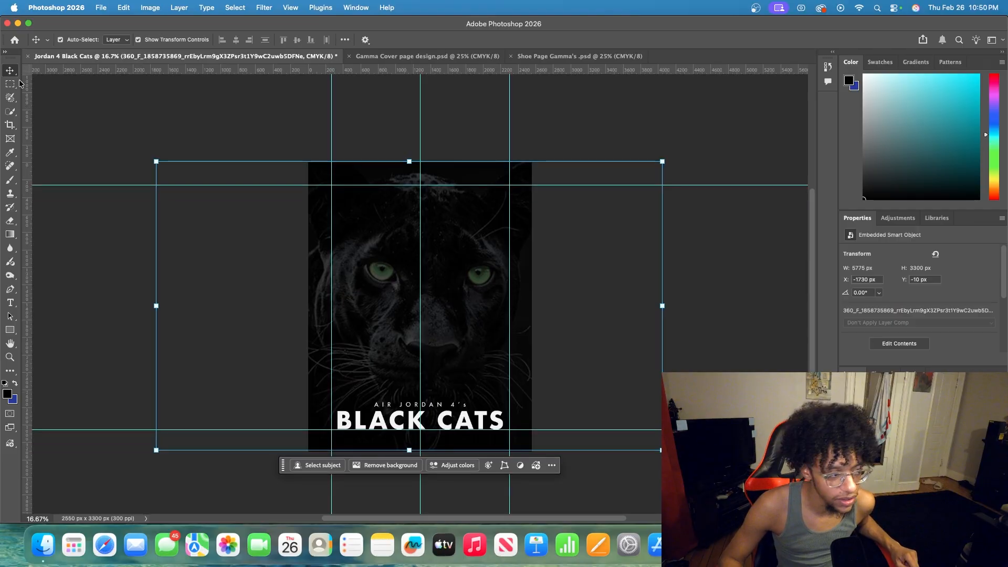
click(10, 111)
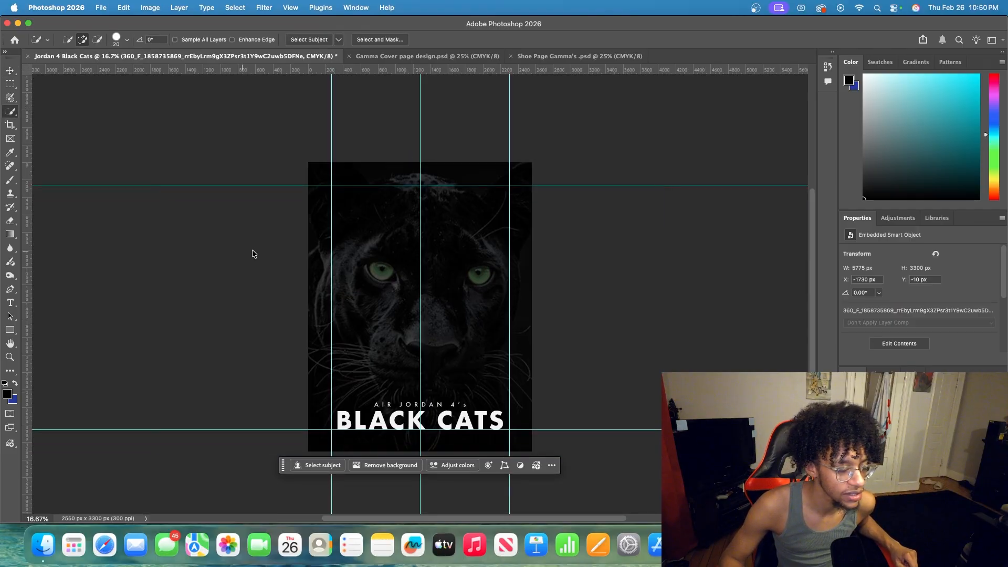
click(370, 265)
click(381, 268)
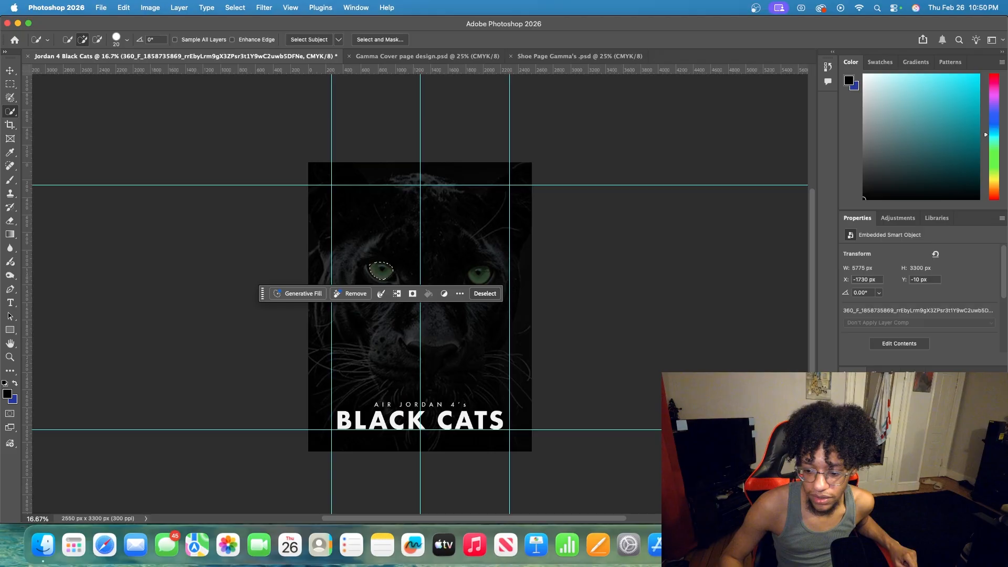
click(907, 517)
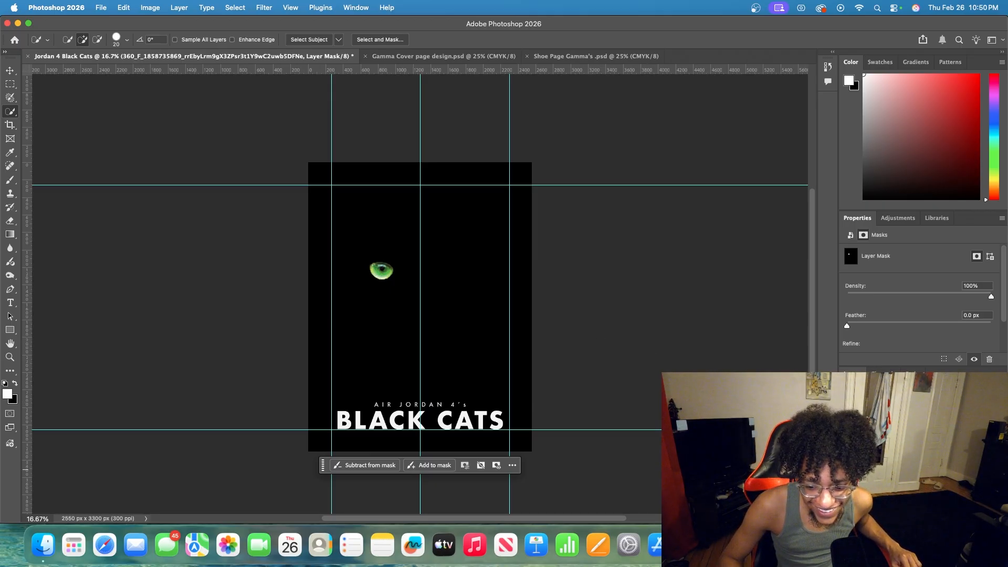
- Undo the single-eye mask on the panther layer and mask the panther to both green eyes instead
key(super+z)
key(super+z)
key(super+z)
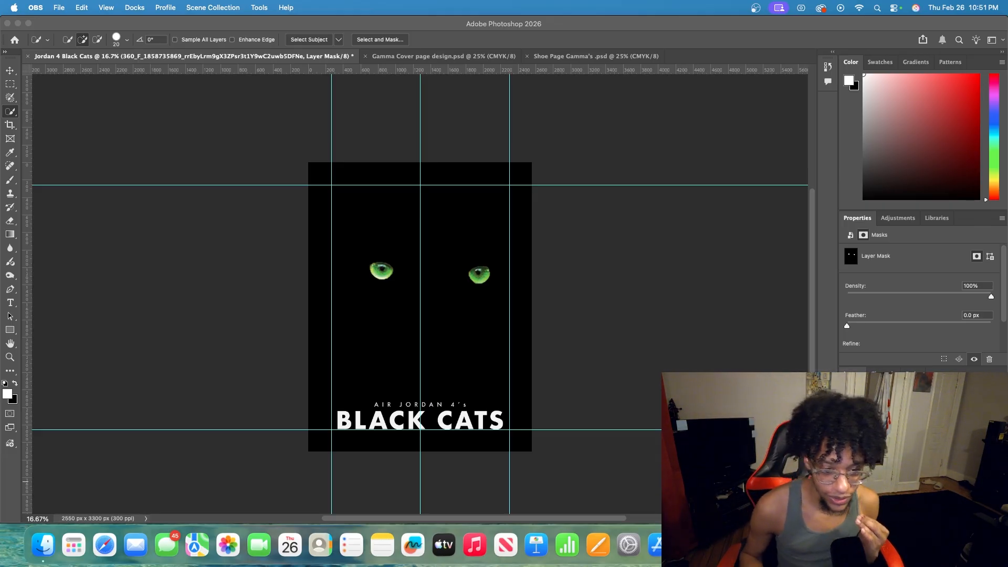
click(160, 347)
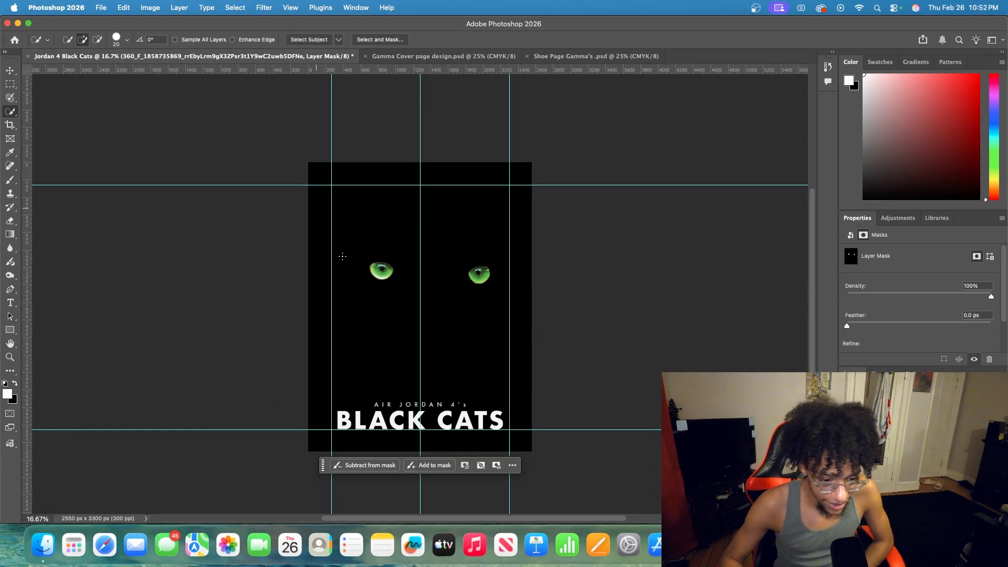
- Try moving the "AIR JORDAN 4's" line slightly down toward the BLACK CATS title, and undo the move
key(v)
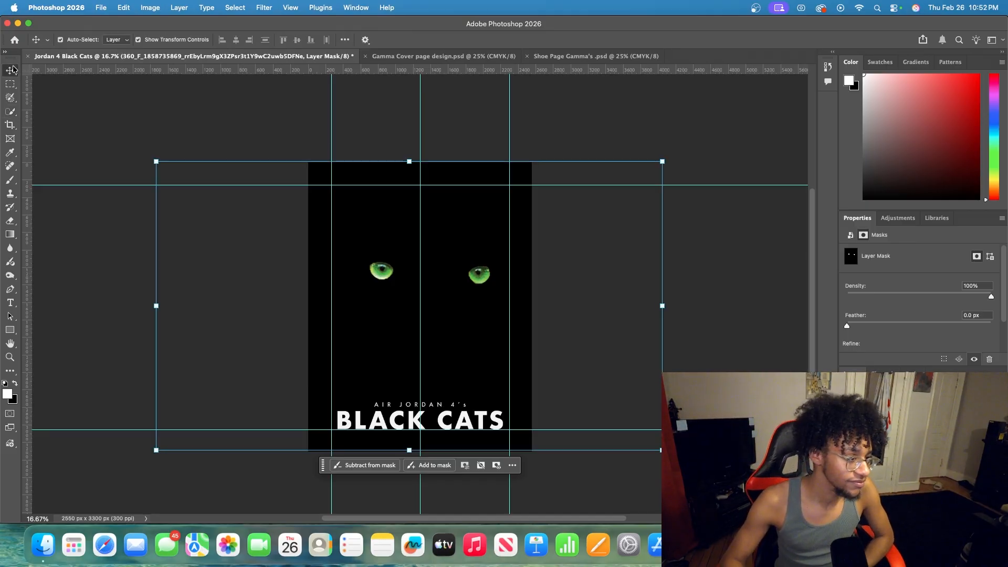
click(460, 408)
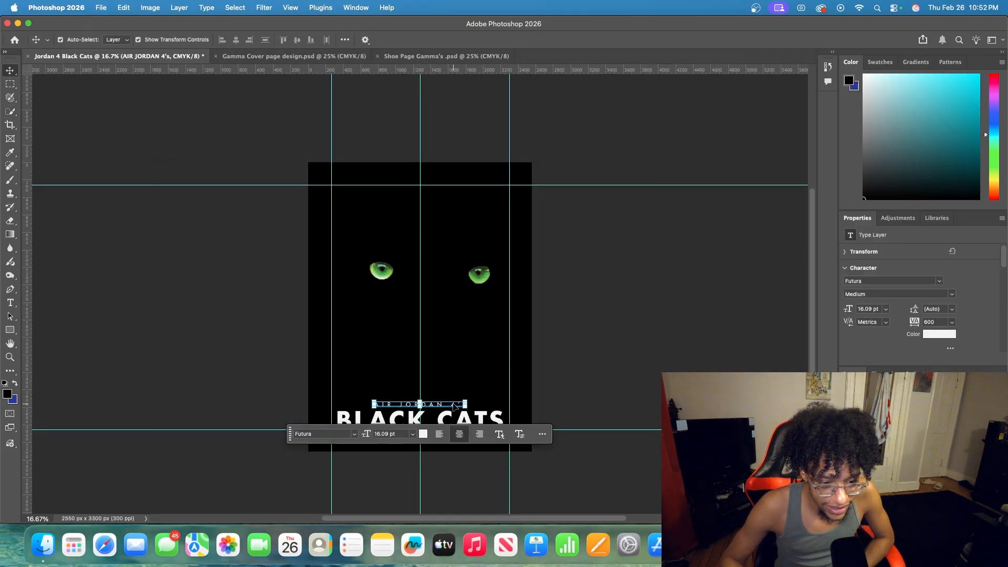
drag(450, 405, 449, 406)
click(594, 387)
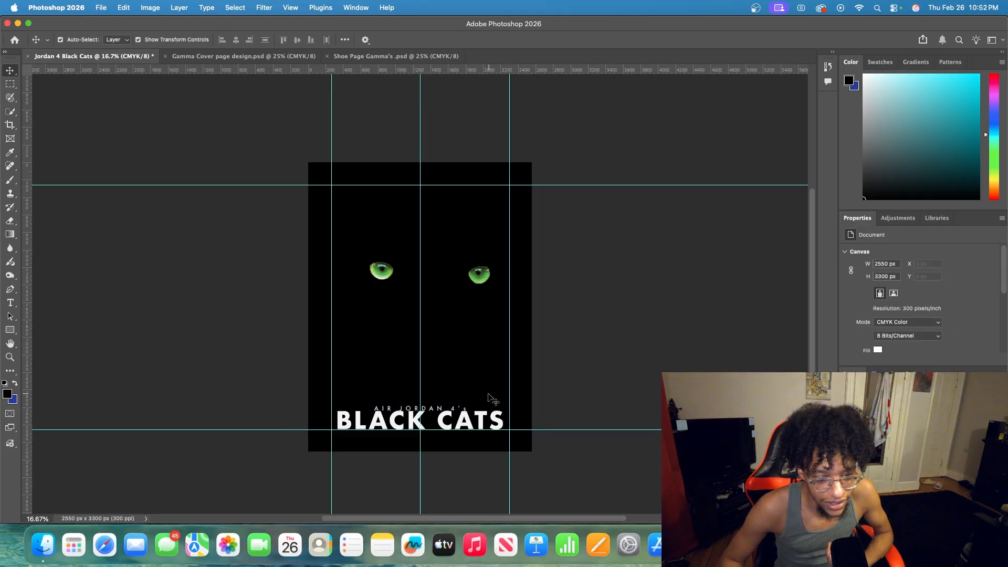
key(super+z)
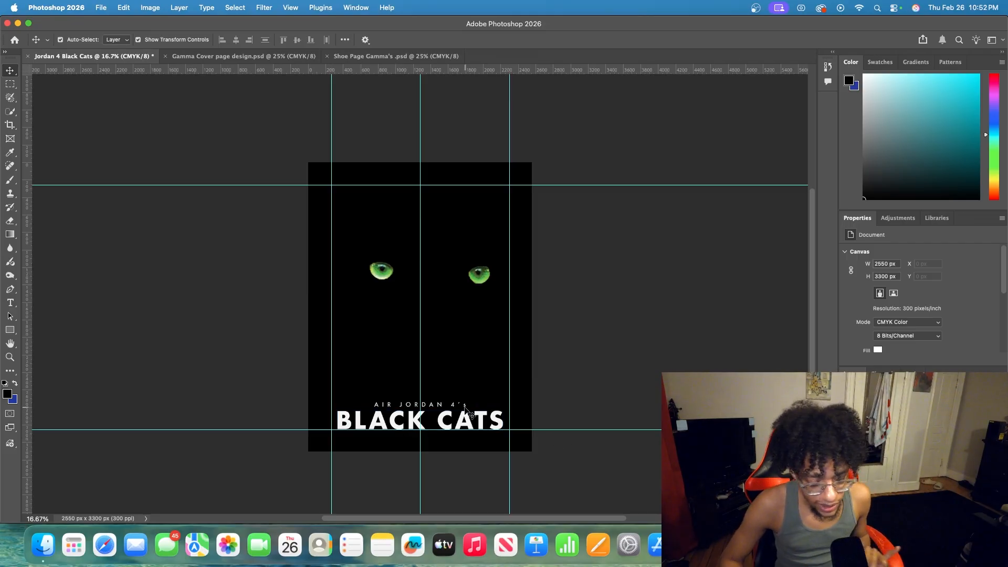
click(475, 421)
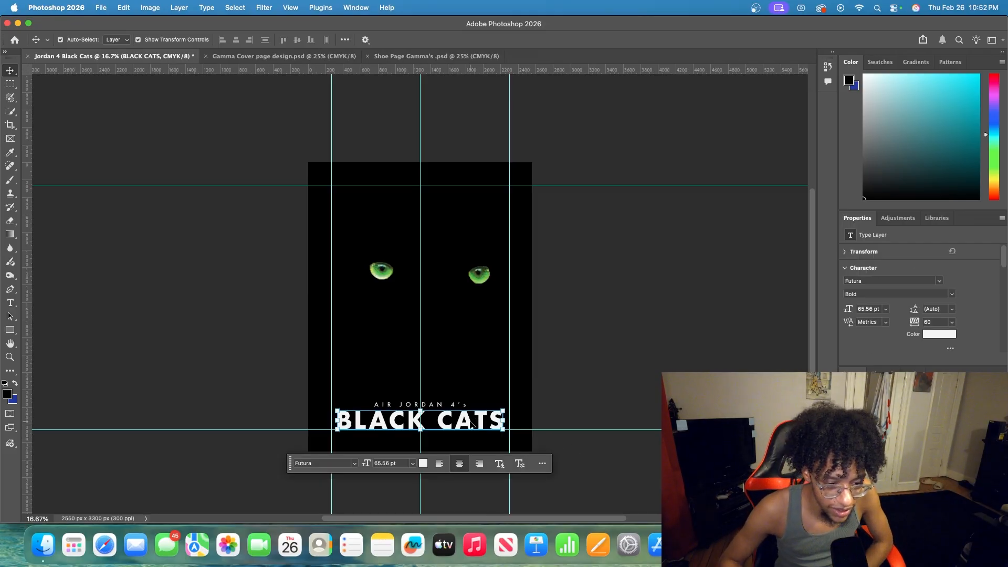
click(592, 418)
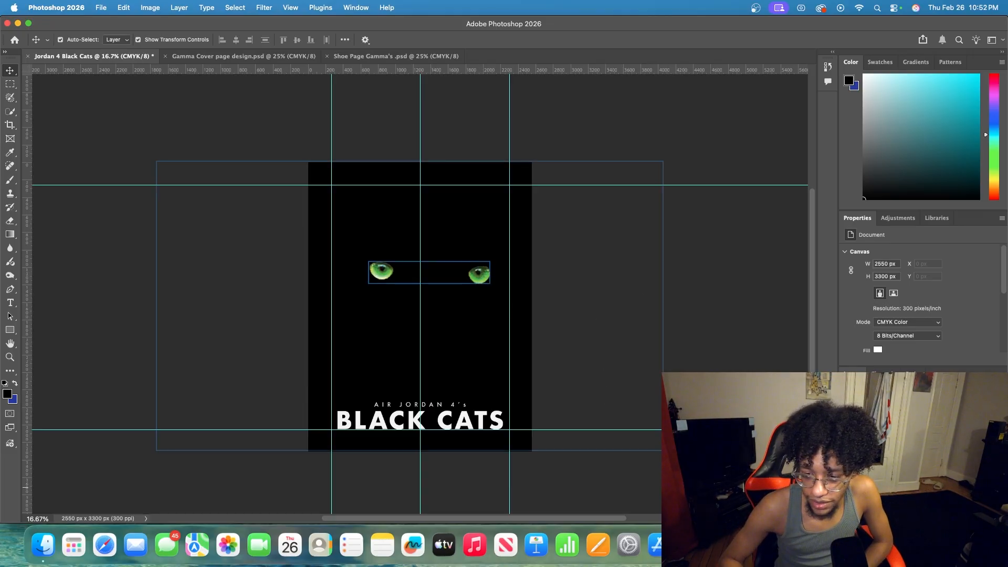
click(904, 487)
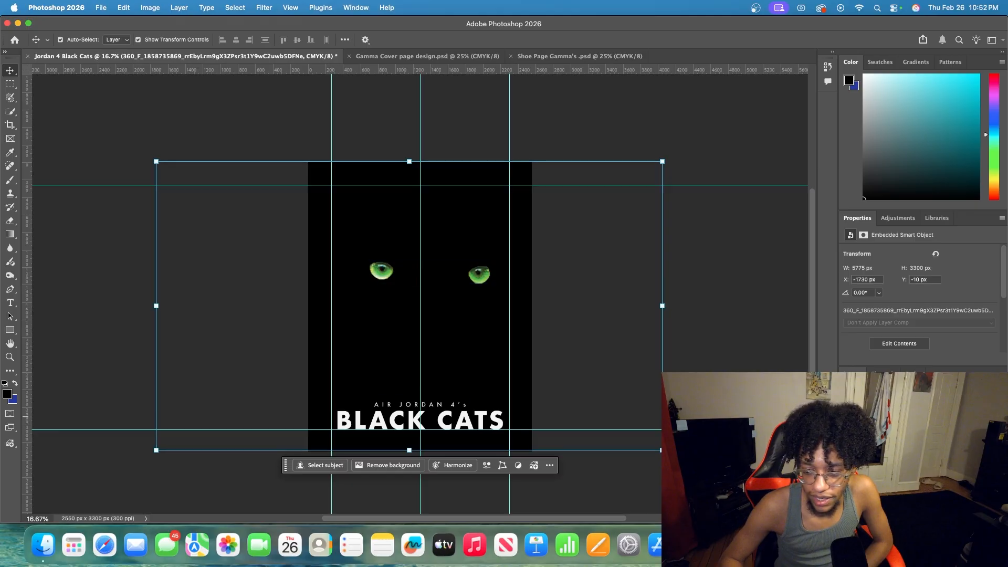
mouse_move(958, 400)
mouse_down()
mouse_move(916, 400)
mouse_move(960, 400)
mouse_up()
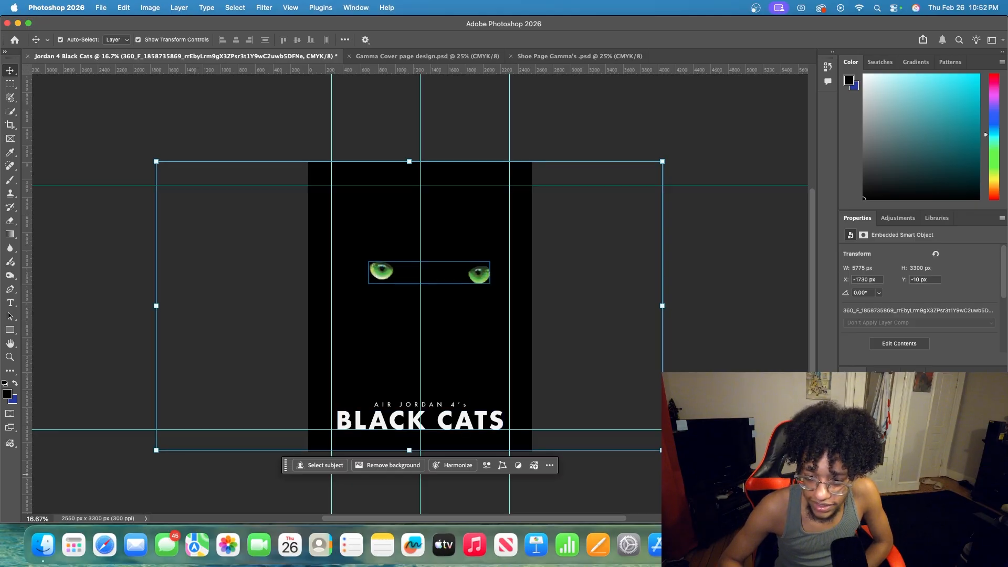
click(887, 483)
click(864, 483)
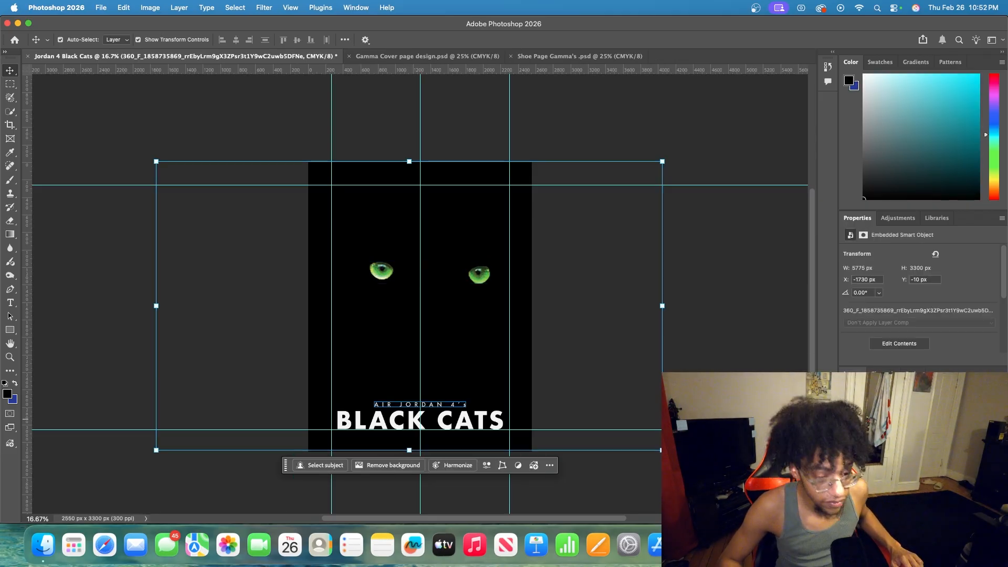
click(760, 361)
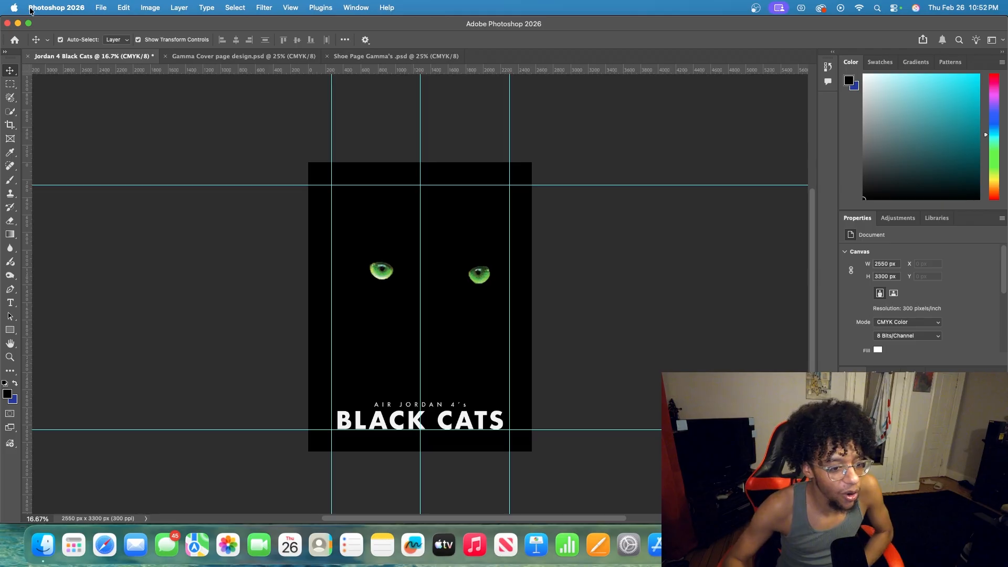
- Open the BLACK CATS title for text editing, select the word CATS and cancel the edit
click(468, 417)
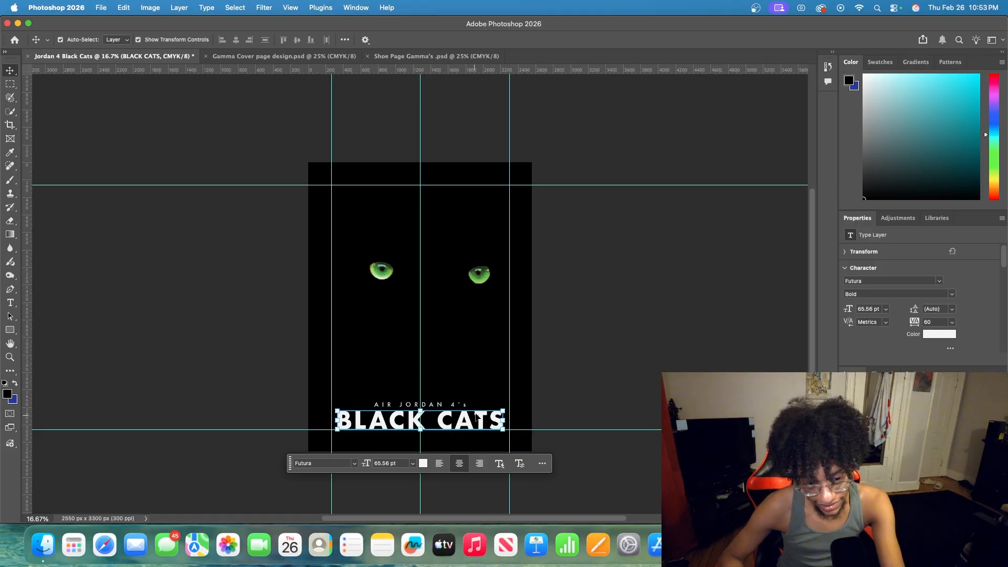
double_click(476, 417)
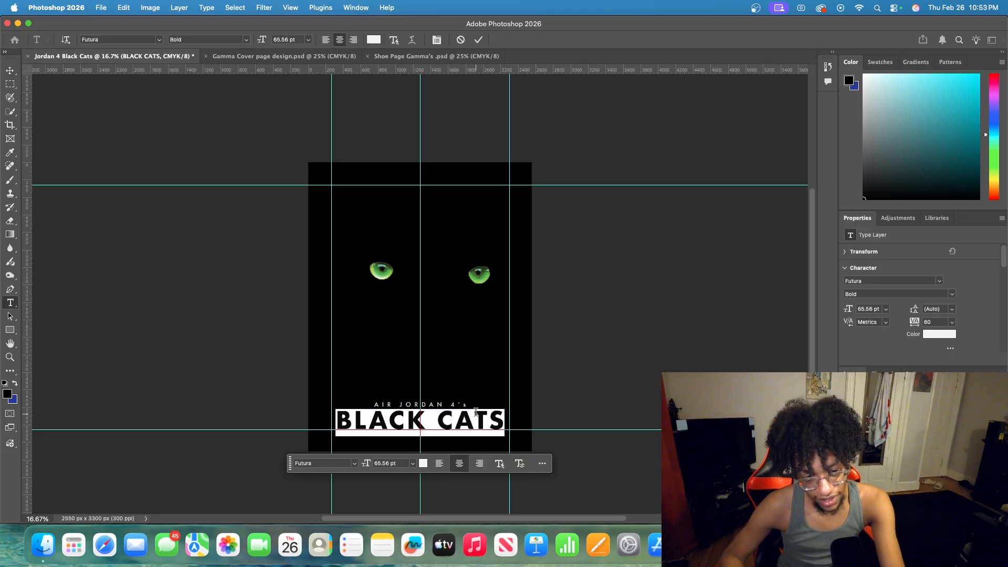
click(453, 420)
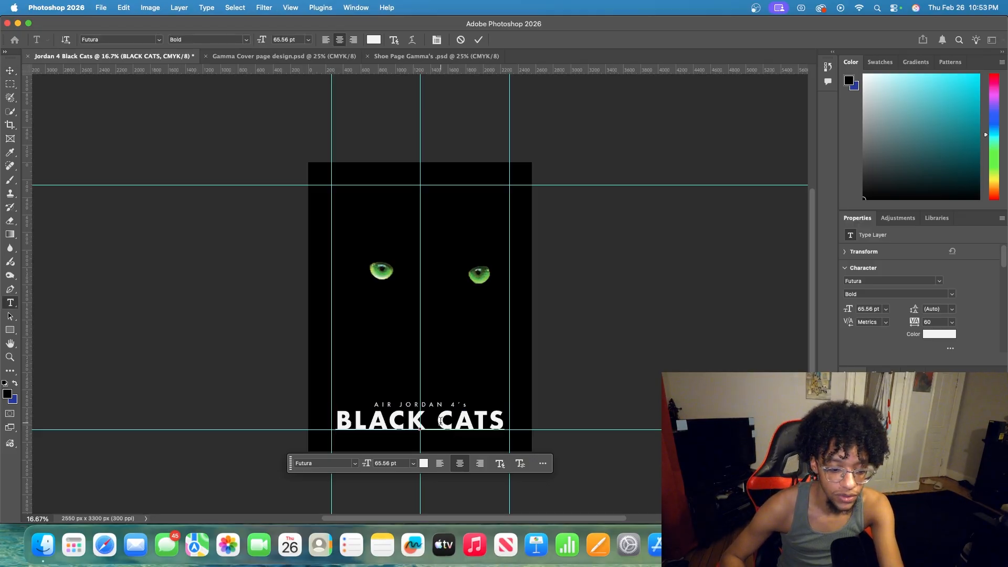
drag(441, 420, 515, 416)
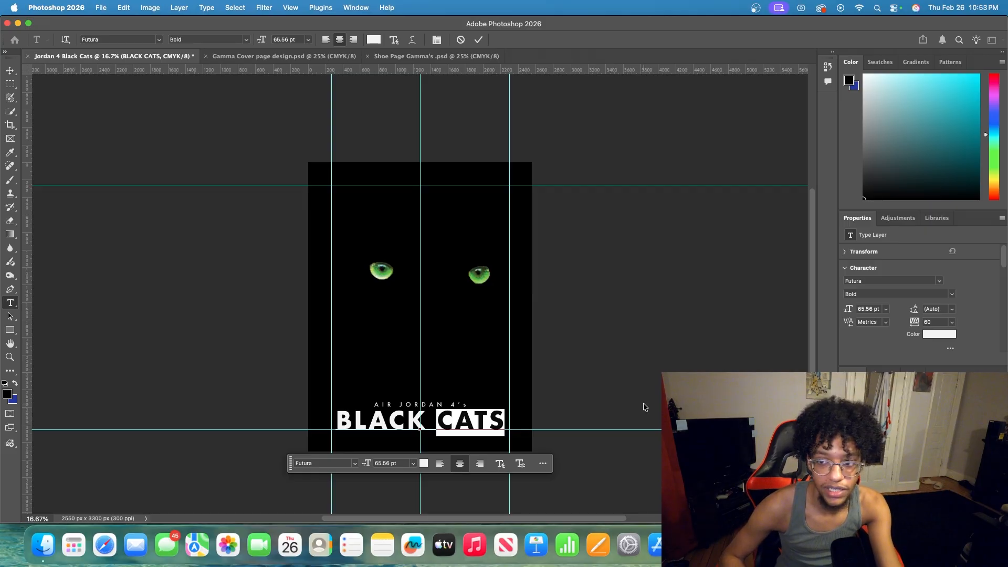
key(Escape)
key(v)
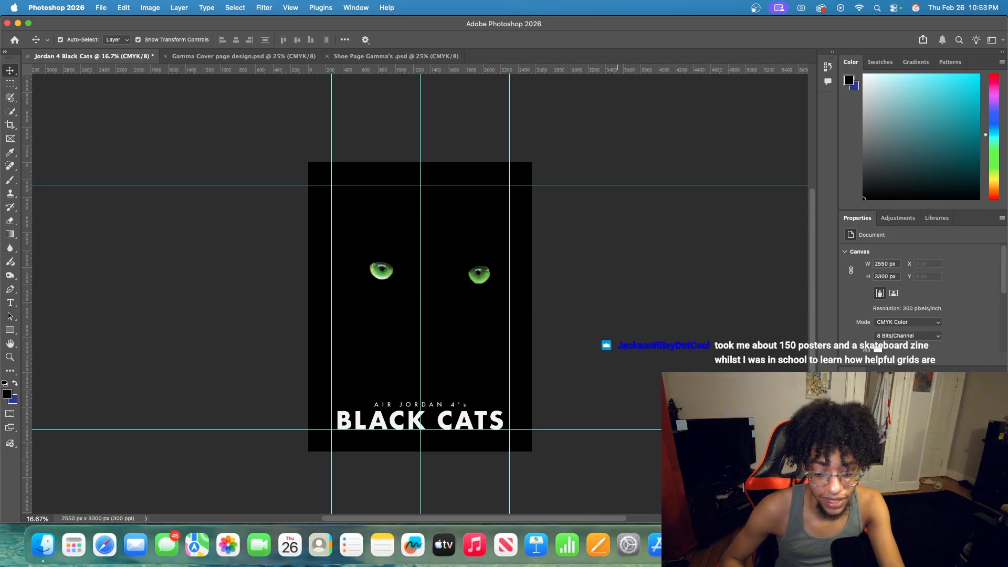
- Switch to Chrome and place StockCake's dense jungle scene image on the Black Cat 4's Pricing Page in Photoshop, enlarging it toward the page's top
click(617, 566)
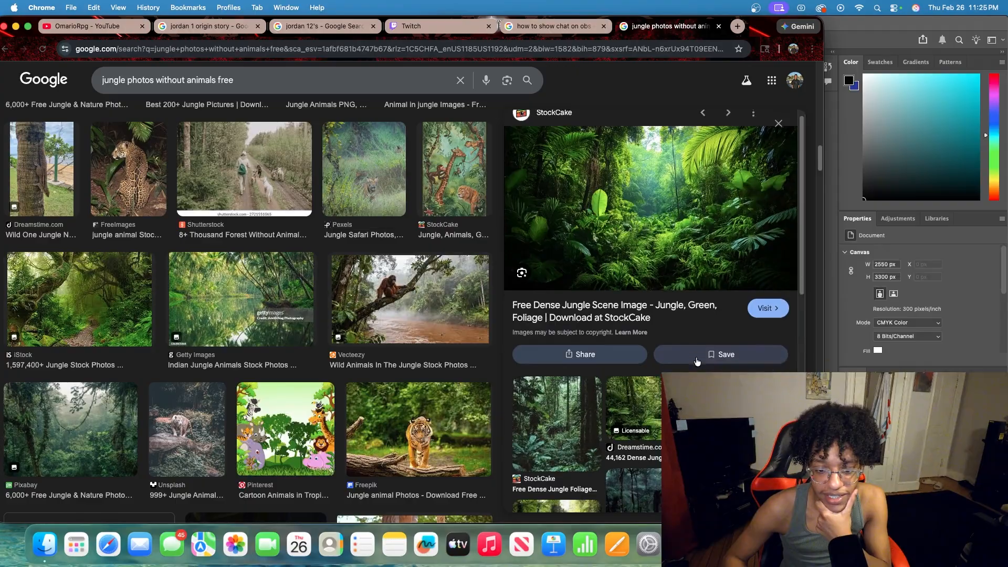
scroll(698, 360, down, 5)
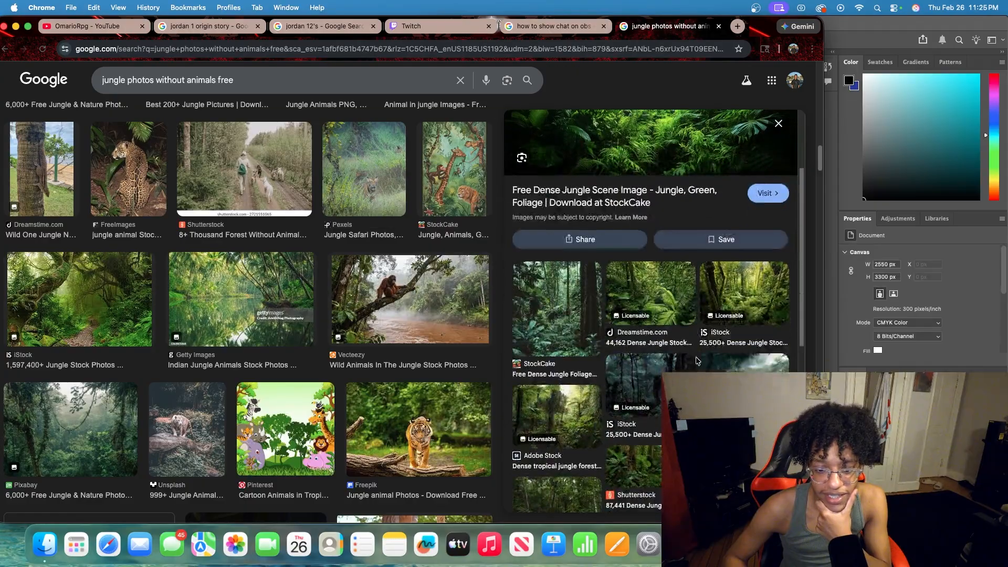
scroll(698, 360, down, 1)
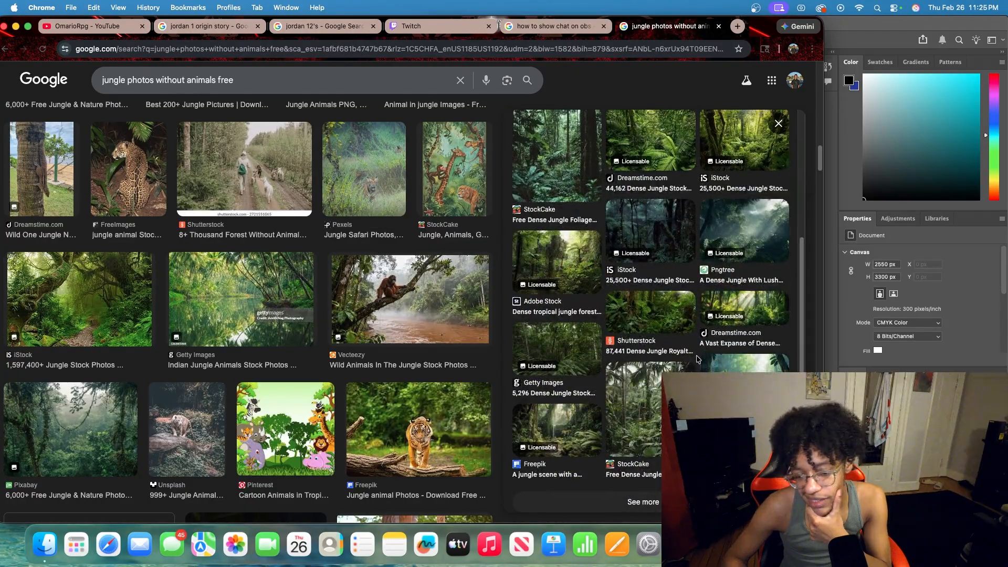
scroll(698, 360, up, 10)
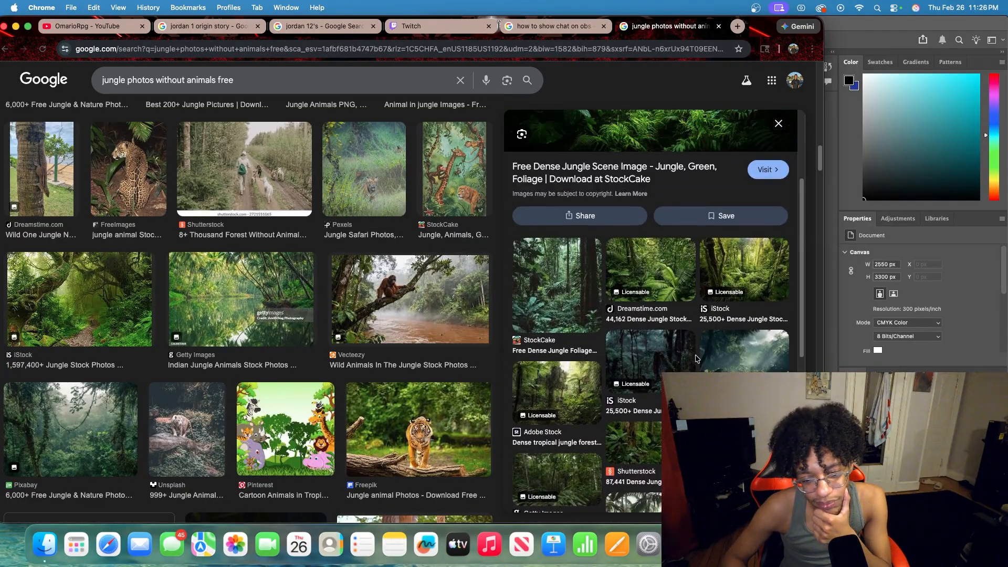
drag(764, 25, 406, 7)
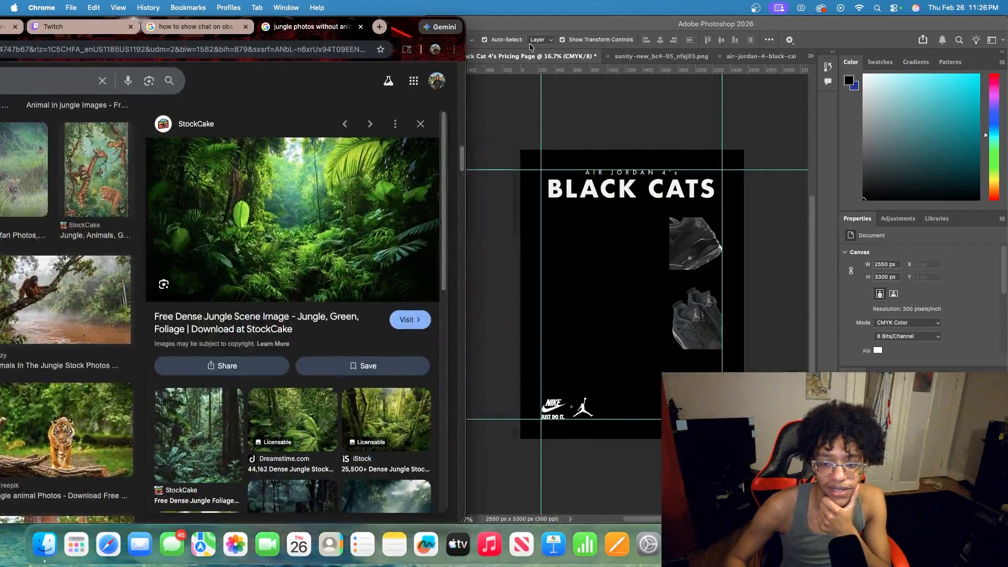
drag(333, 222, 629, 401)
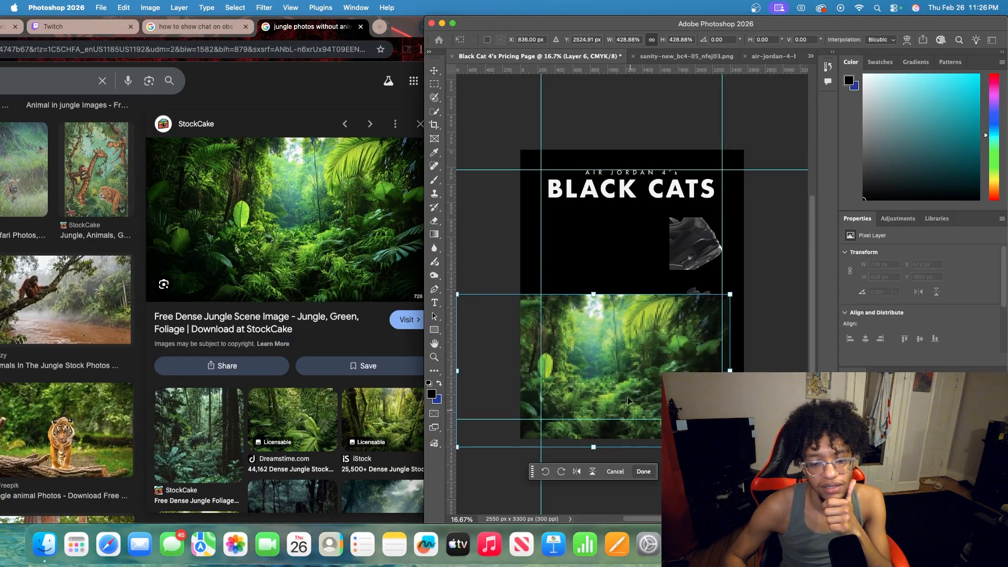
drag(593, 293, 631, 148)
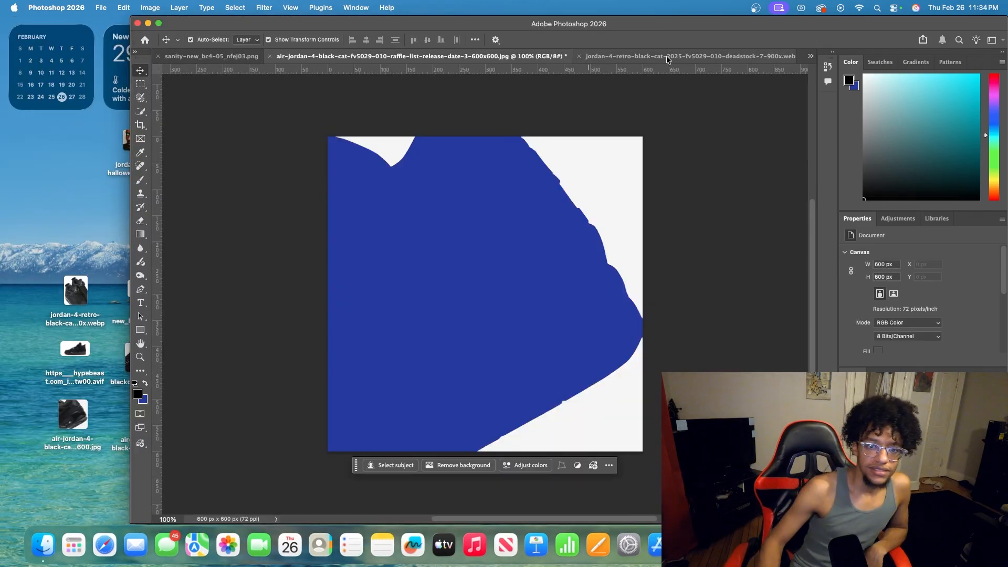
- Check the open shoe cut-out documents, return to Black Cat 4's Pricing Page and paste the pair of black shoes over the panther
click(188, 57)
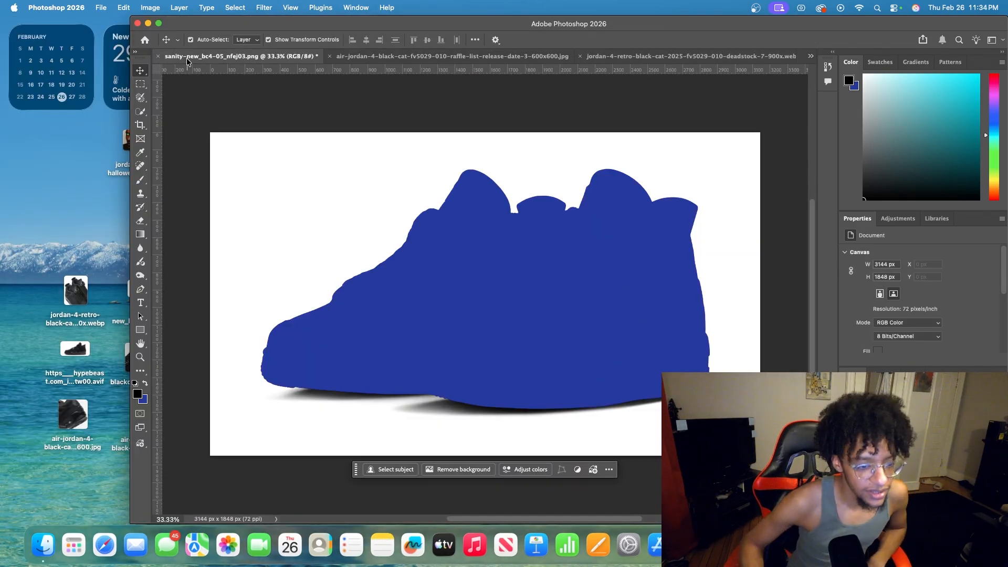
click(790, 56)
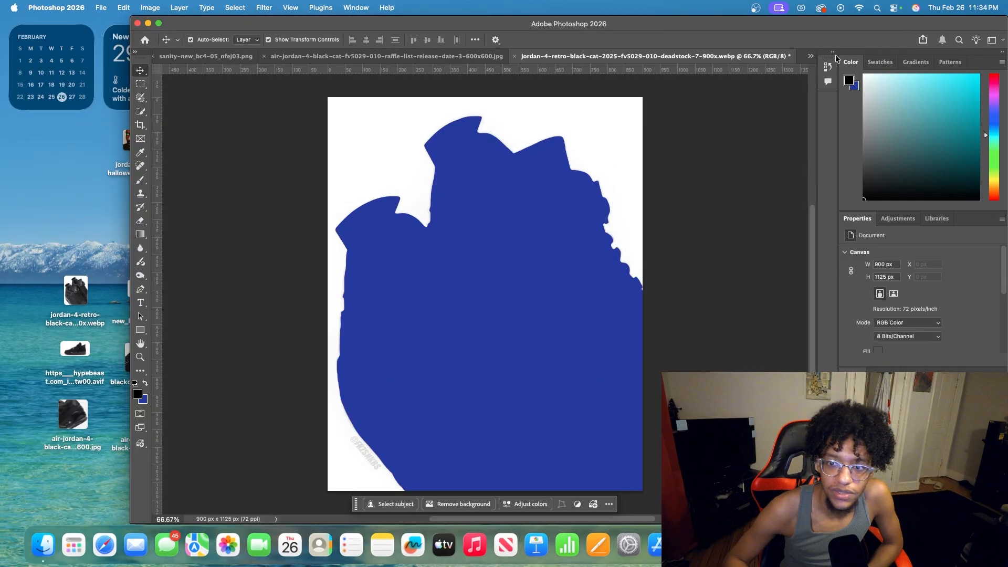
click(810, 56)
click(807, 72)
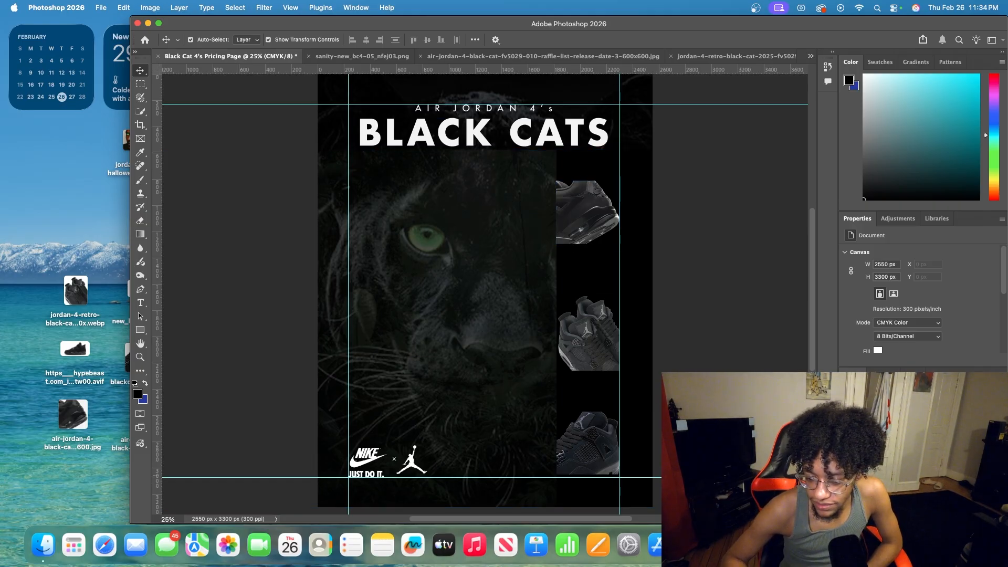
key(super+v)
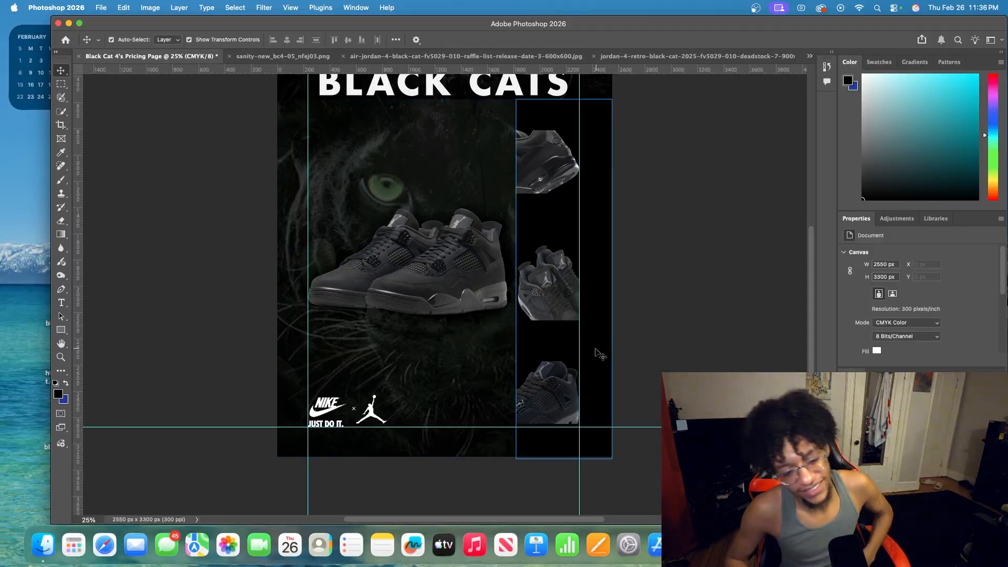
scroll(599, 370, up, 2)
click(360, 448)
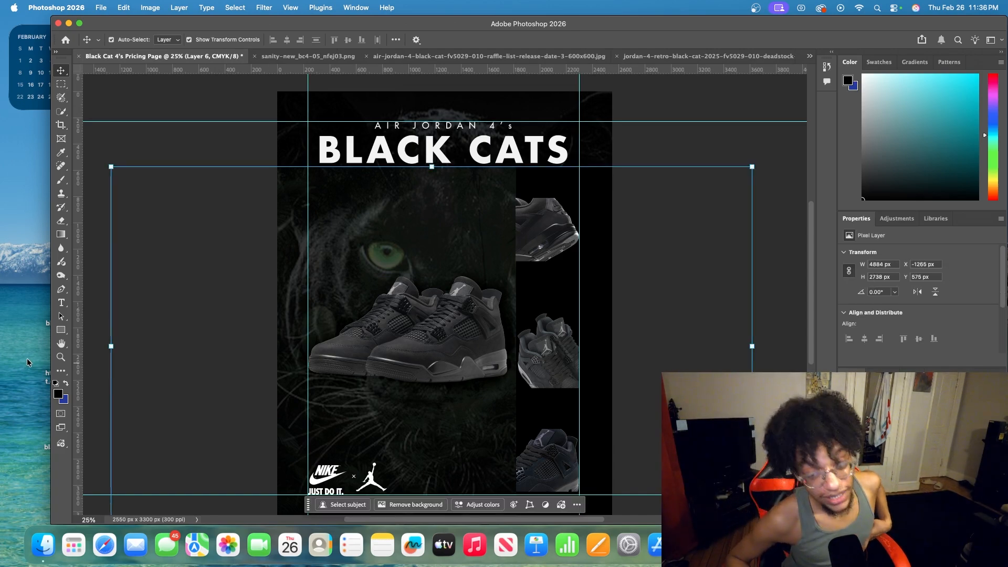
click(42, 300)
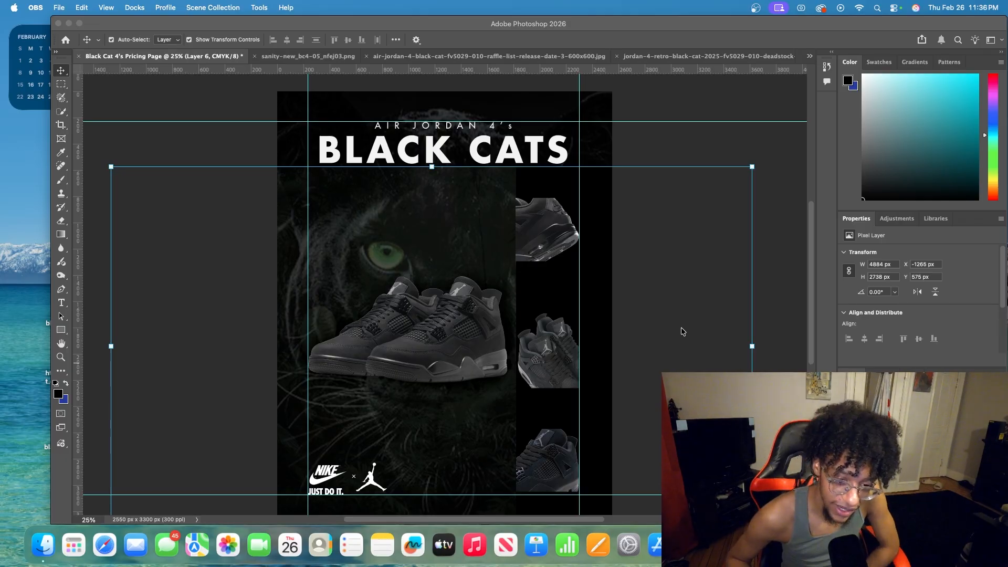
click(772, 314)
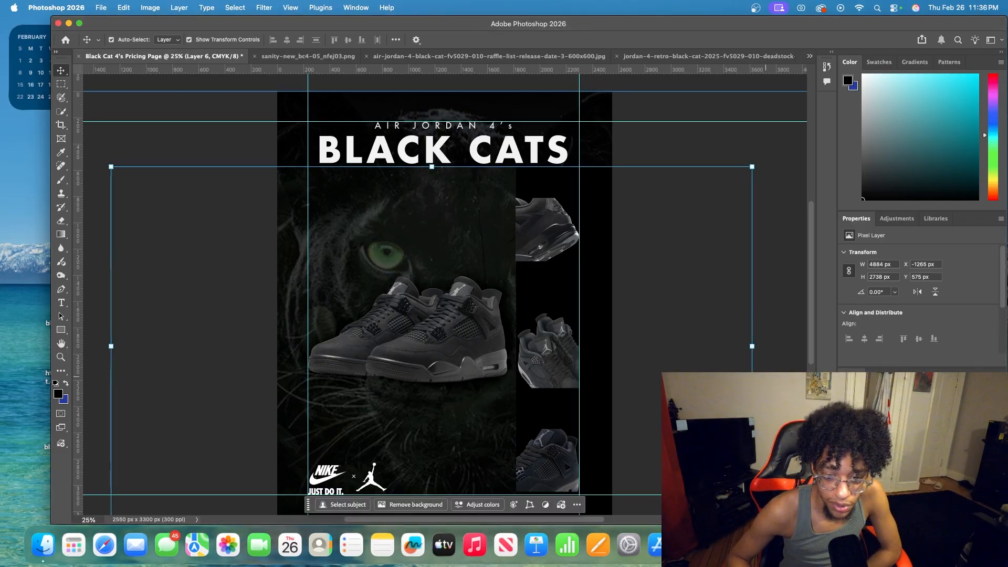
click(775, 341)
scroll(775, 362, down, 3)
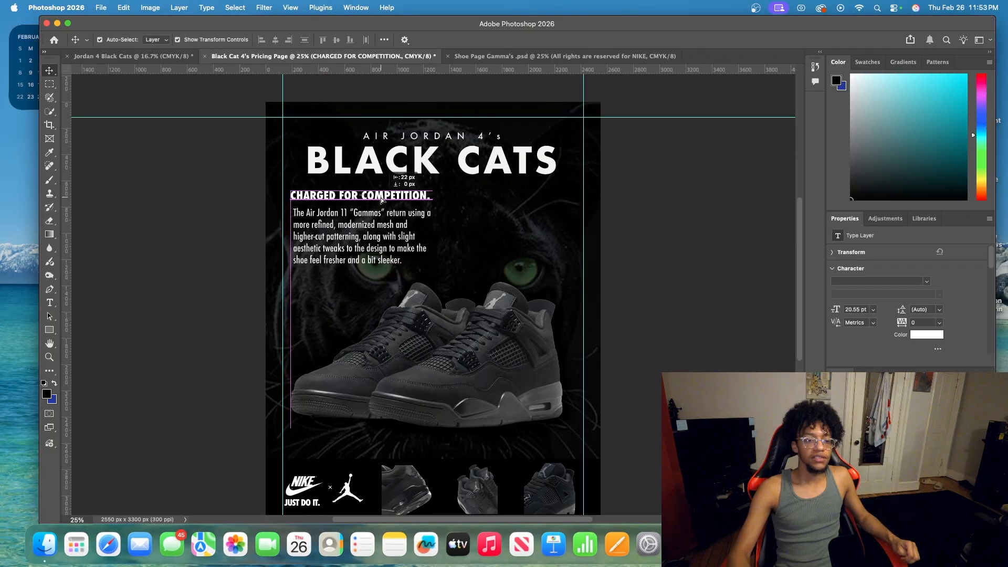
- Align the "CHARGED FOR COMPETITION." heading with the left edge of the paragraph beneath it, and enlarge the Photoshop window to full screen width
drag(382, 201, 383, 198)
click(714, 247)
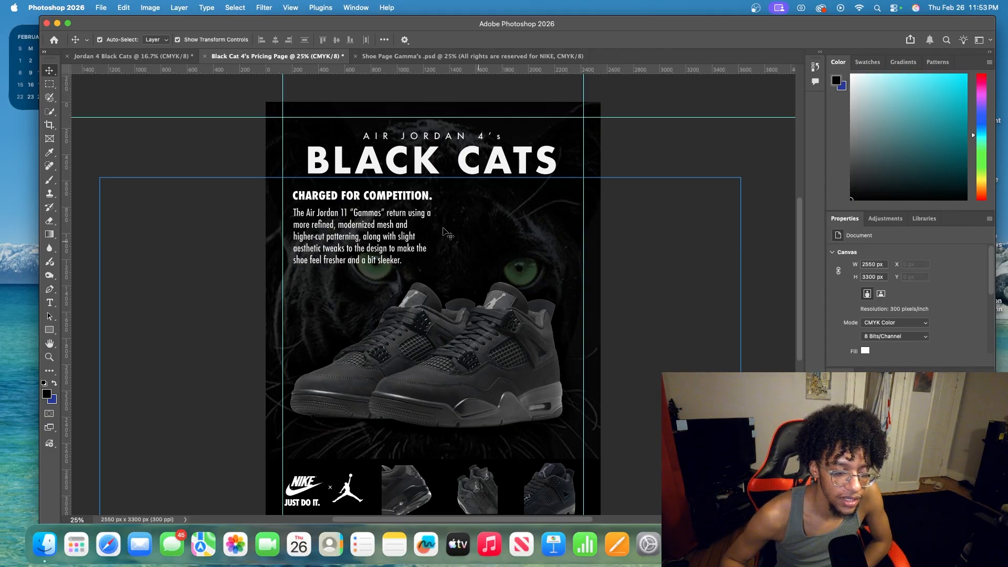
double_click(365, 199)
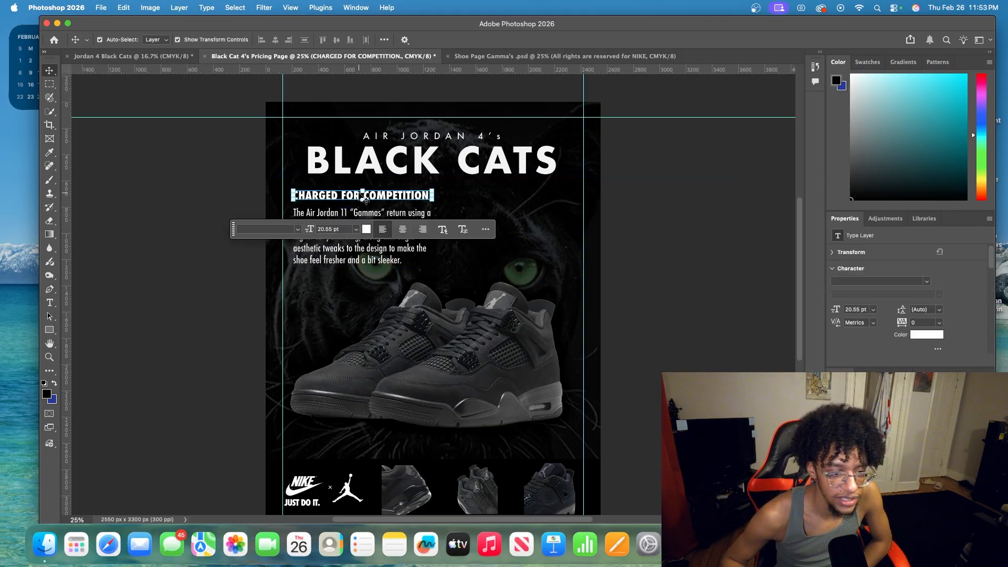
double_click(316, 195)
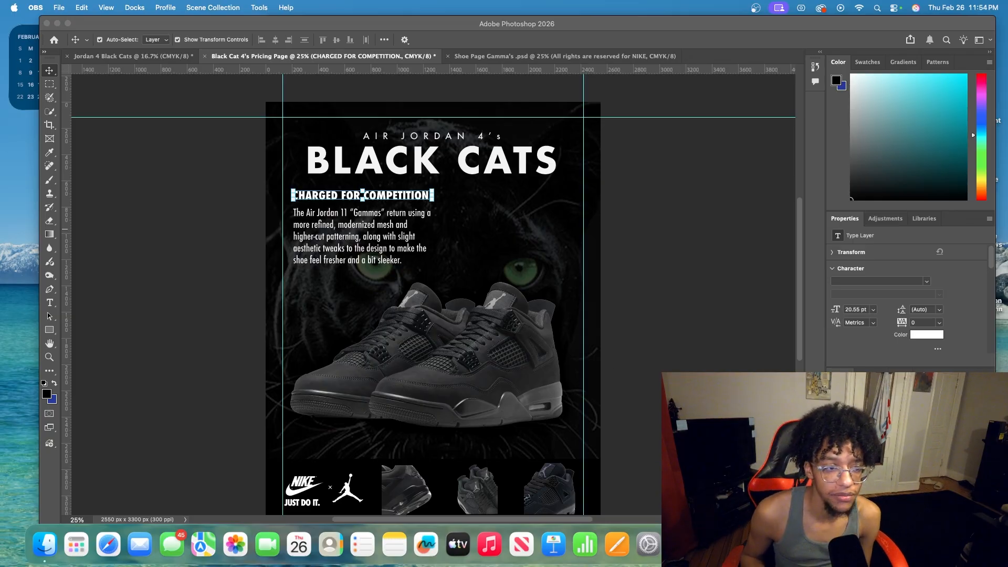
click(423, 33)
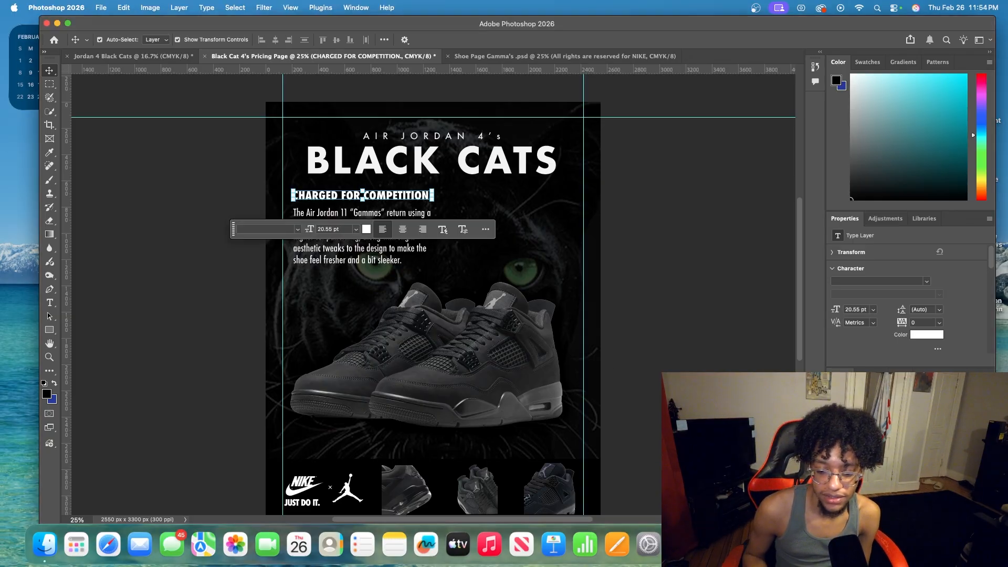
drag(415, 28, 414, 27)
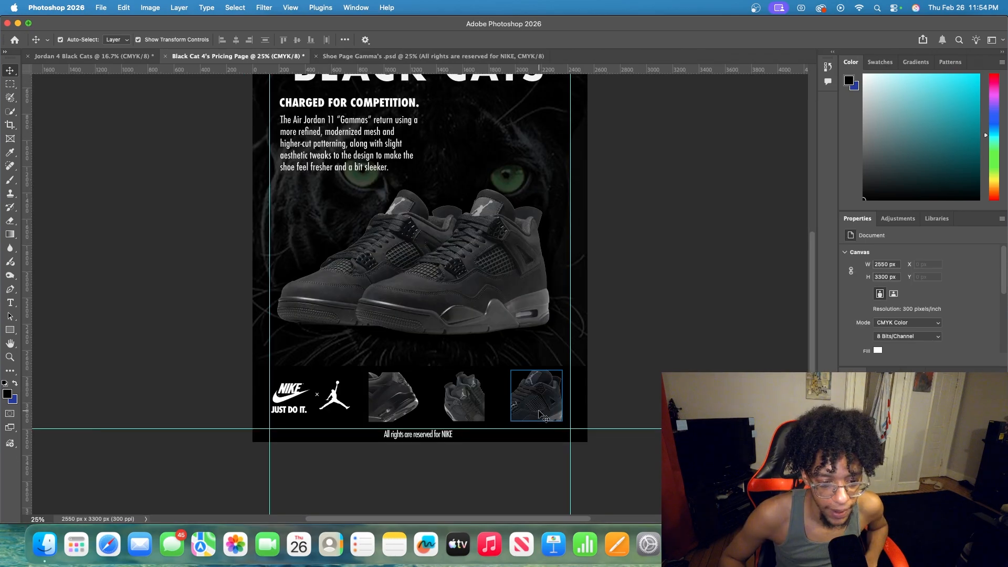
- Select the three small shoe images beside the Nike and Jordan logos and enlarge them together as a group
click(543, 416)
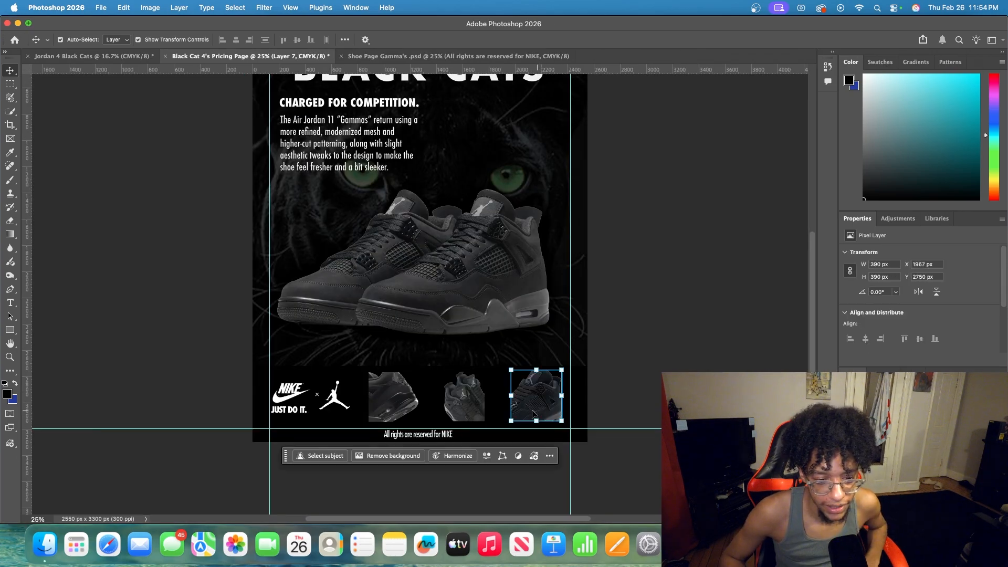
shift+click(466, 401)
shift+click(393, 396)
drag(465, 422, 510, 408)
drag(510, 408, 505, 408)
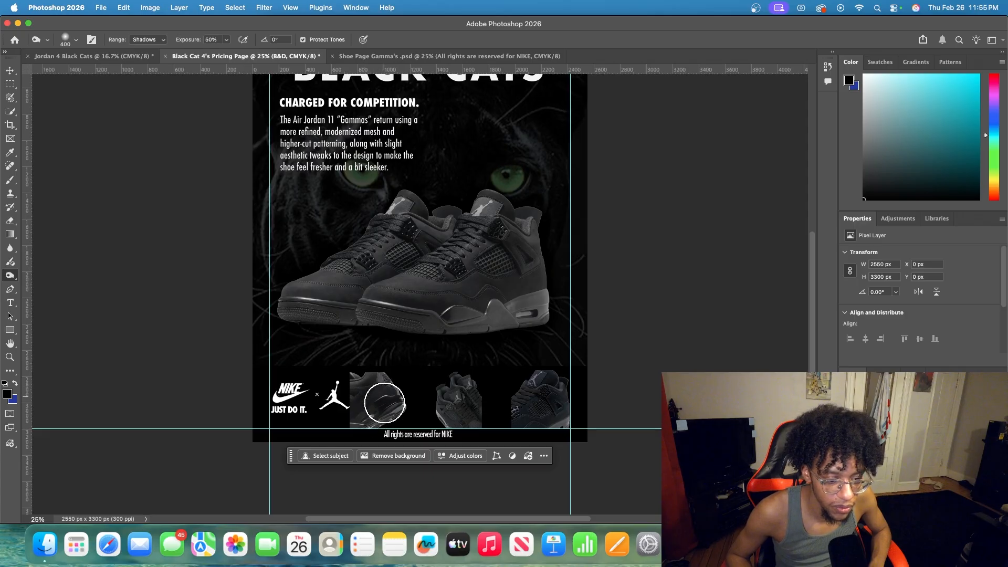
- Enlarge the Burn brush to 800 px on the B&D layer, undo the latest changes and return to the Move tool
key(bracketright)
key(bracketright)
key(bracketright)
key(bracketright)
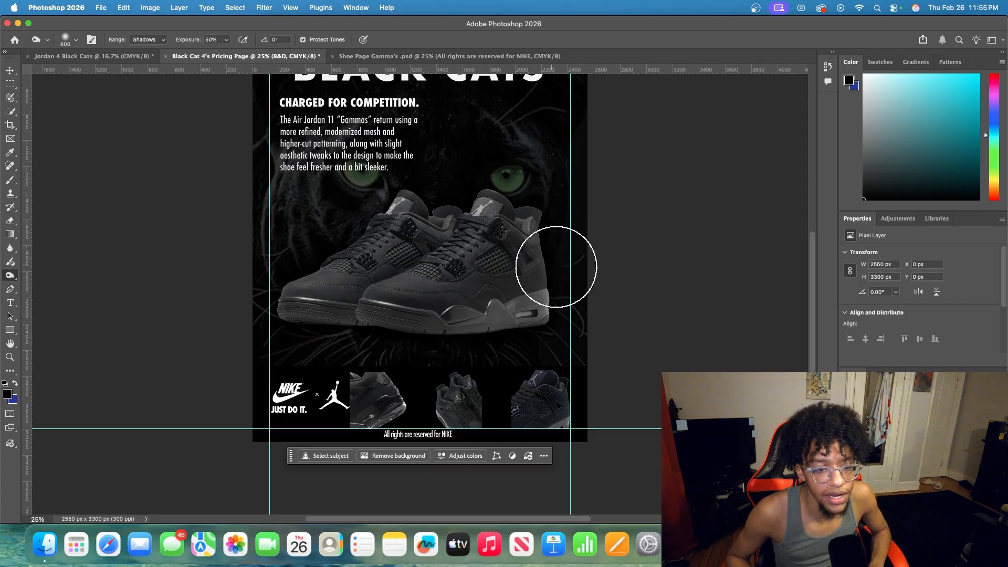
scroll(655, 293, up, 2)
key(super+z)
key(super+z)
key(super+z)
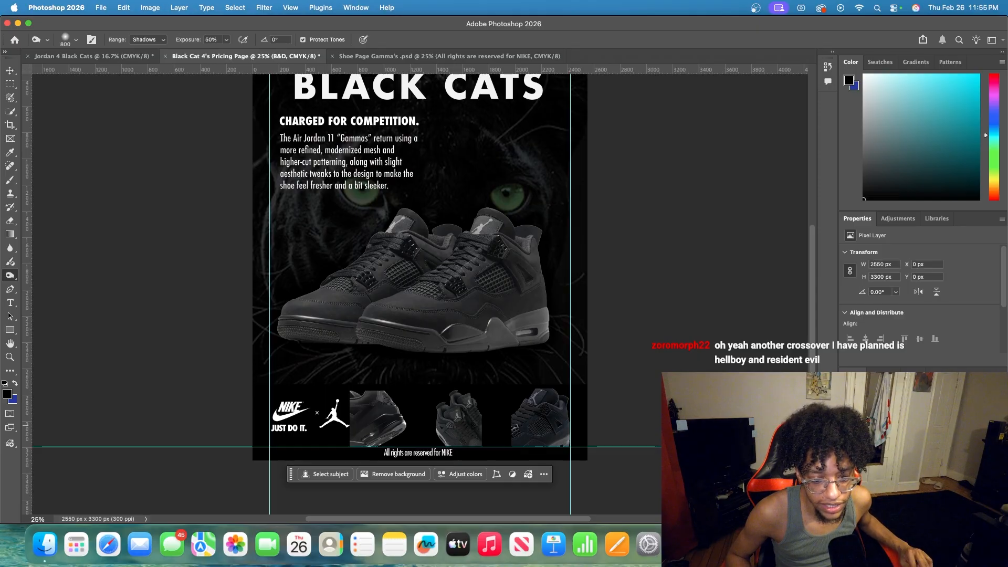
click(11, 71)
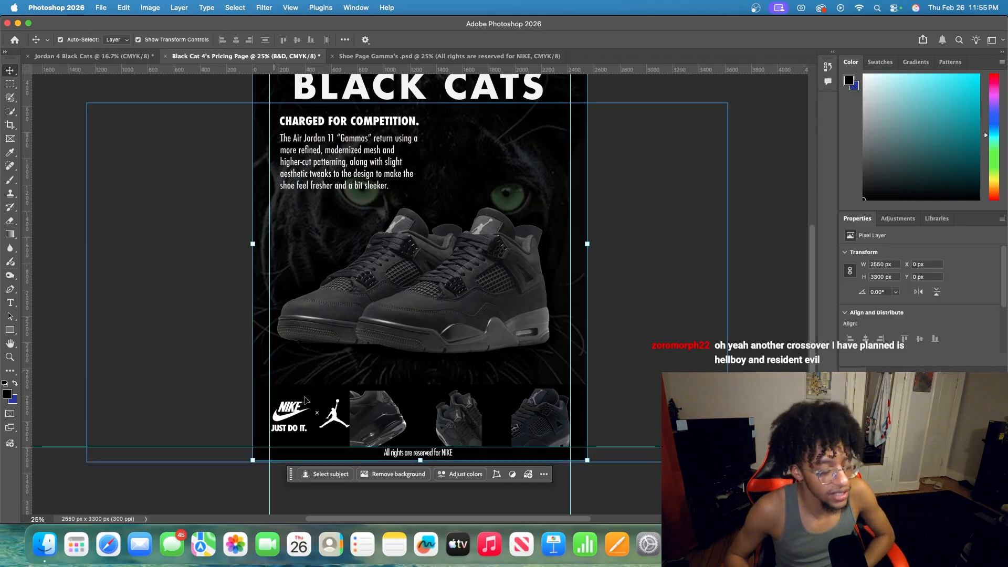
click(743, 545)
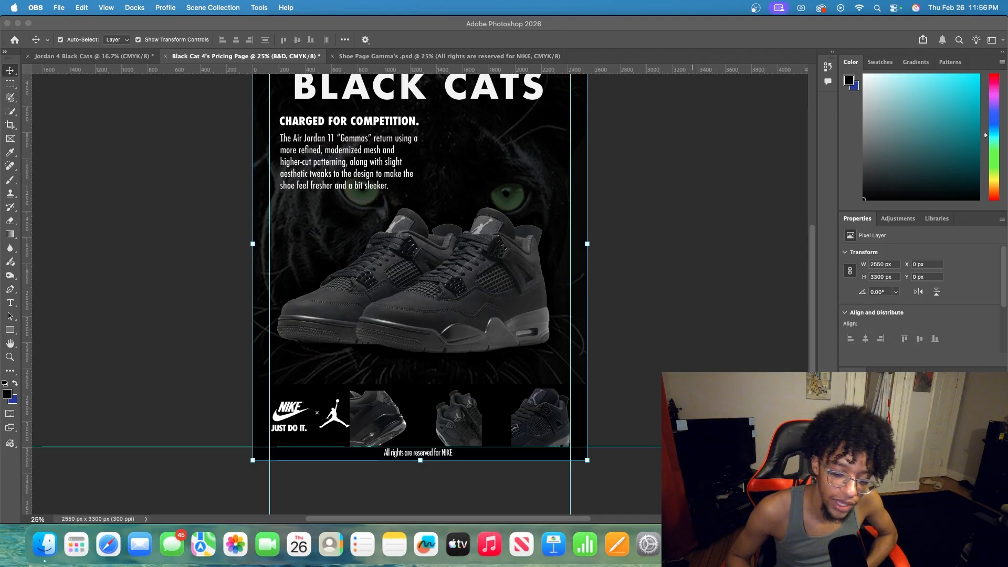
click(276, 387)
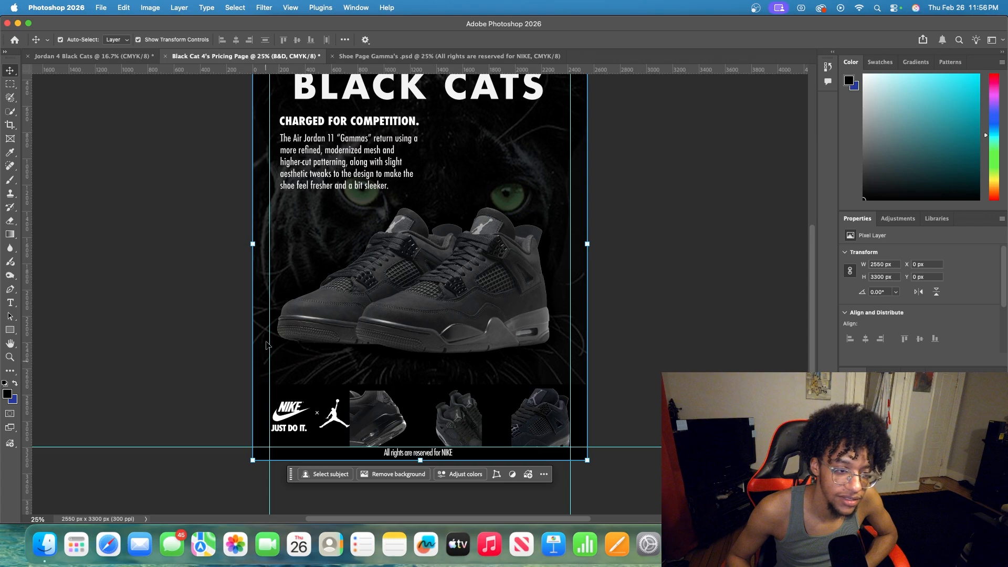
- Replace the heading above the description paragraph with "SMOOTH, DEADLY, & STEALTHY."
scroll(466, 181, up, 3)
double_click(370, 210)
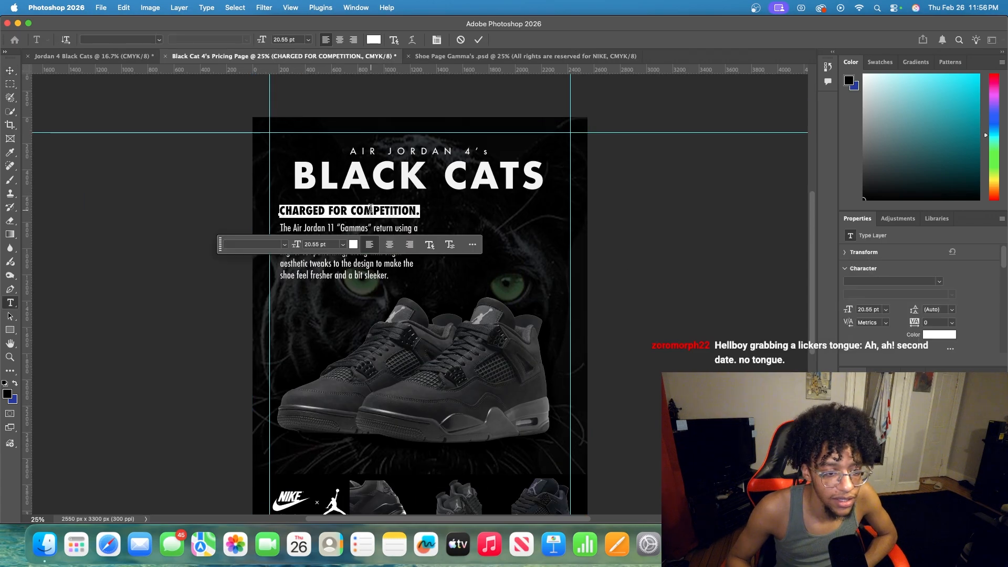
key(BackSpace)
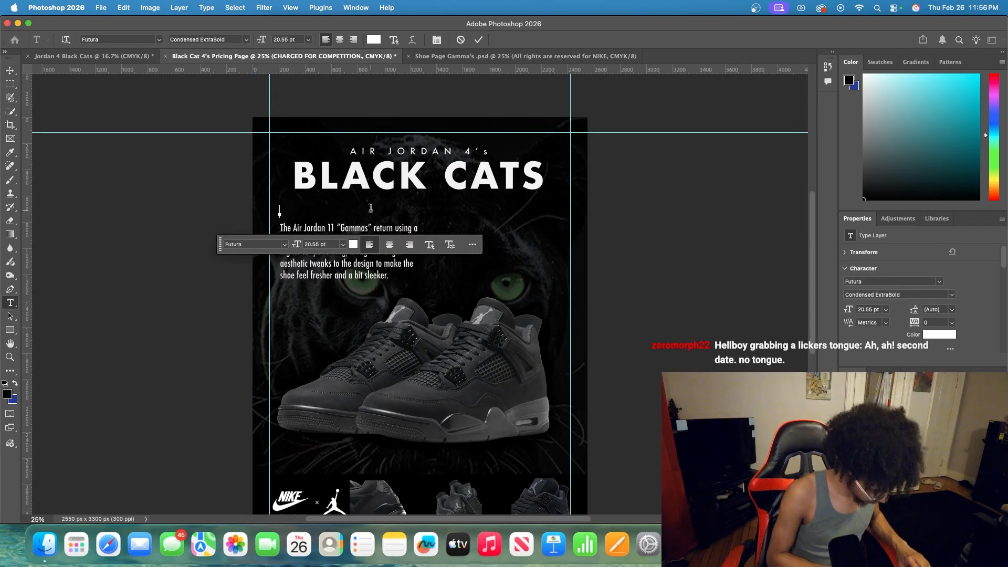
text(SMOO)
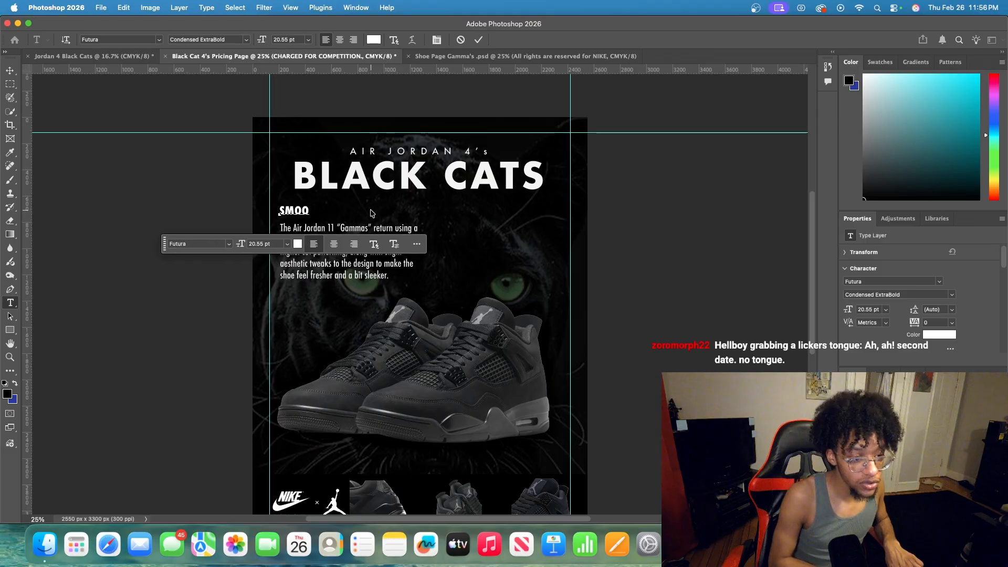
text(TH, DEADLY)
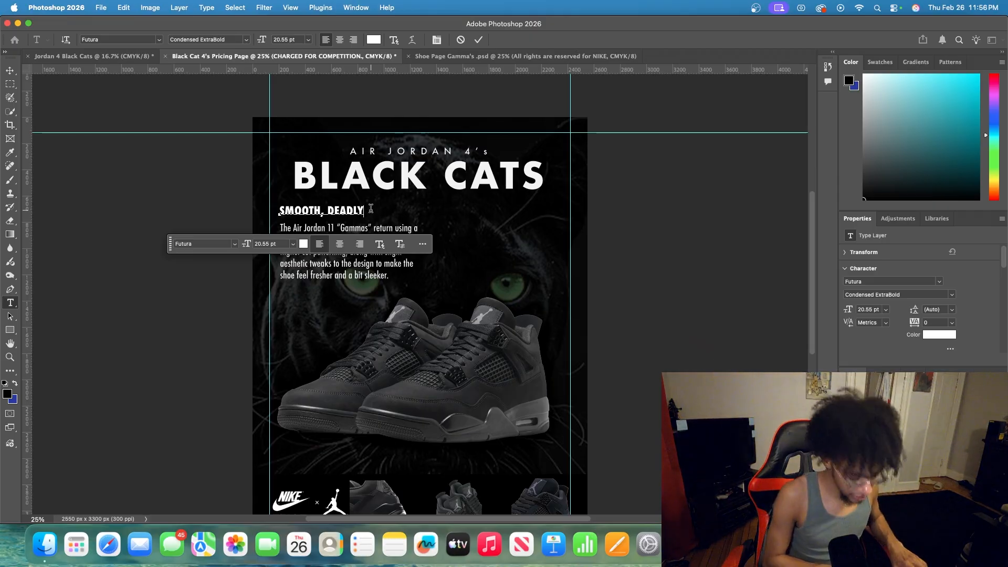
text(, )
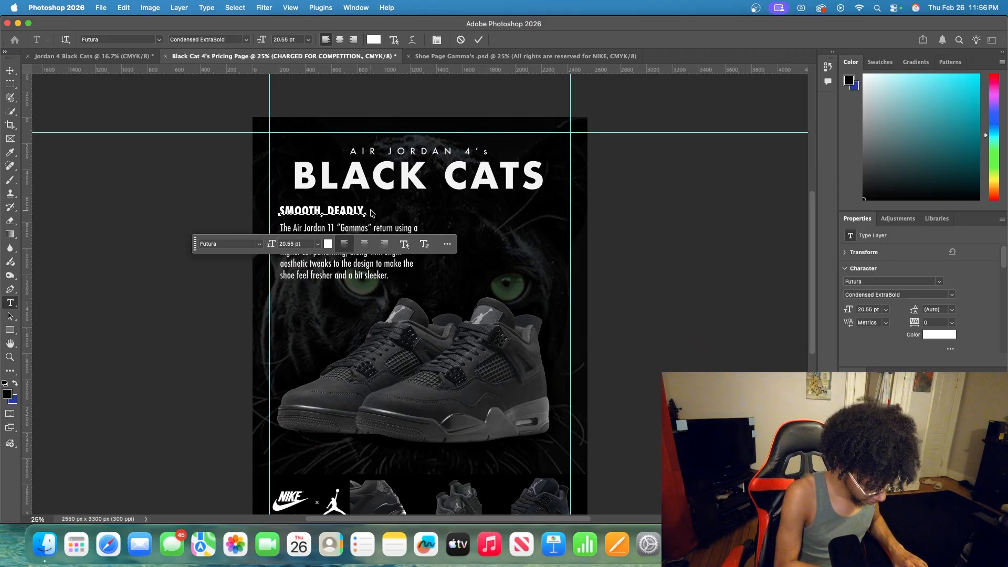
text(& STEALTHY)
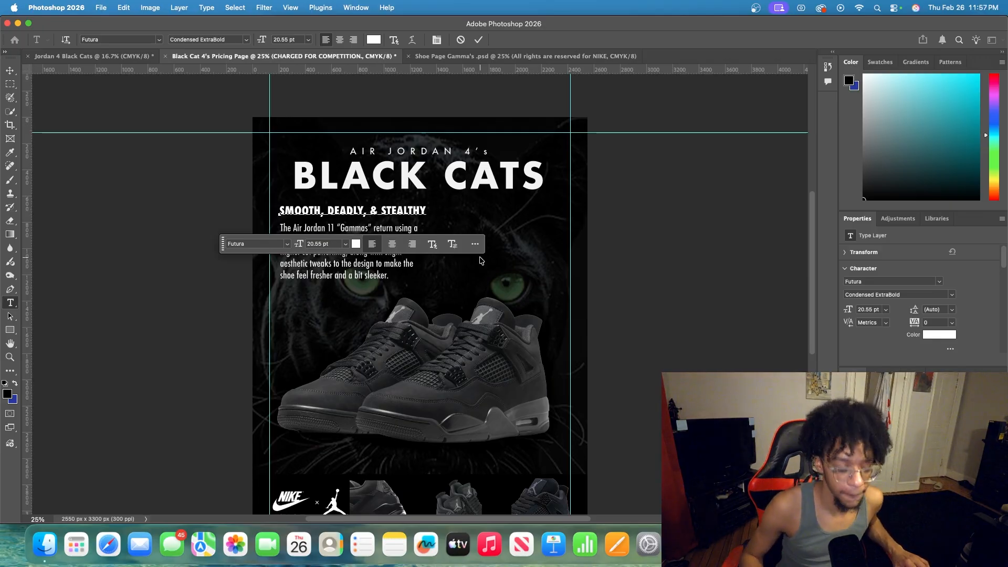
text(.)
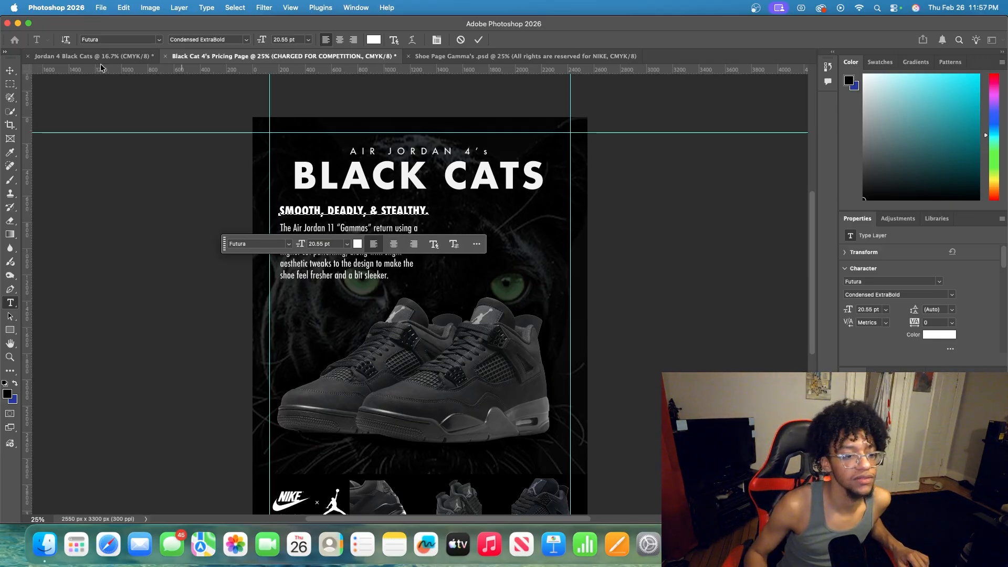
click(10, 70)
- Open the description paragraph for editing and select the words Jordan 11 "Gammas" in its first line
scroll(315, 273, down, 3)
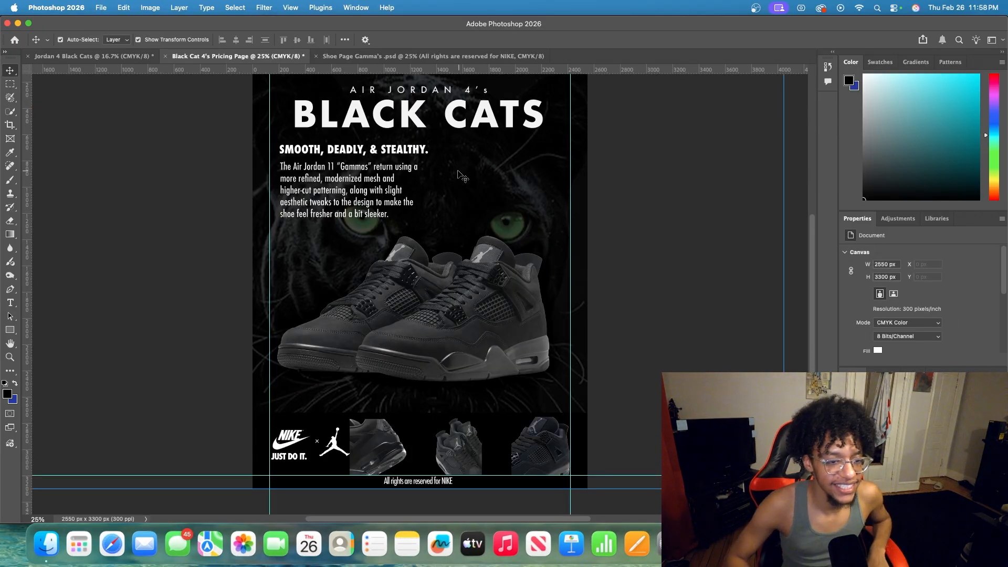
scroll(415, 250, up, 1)
double_click(341, 213)
triple_click(330, 187)
click(333, 188)
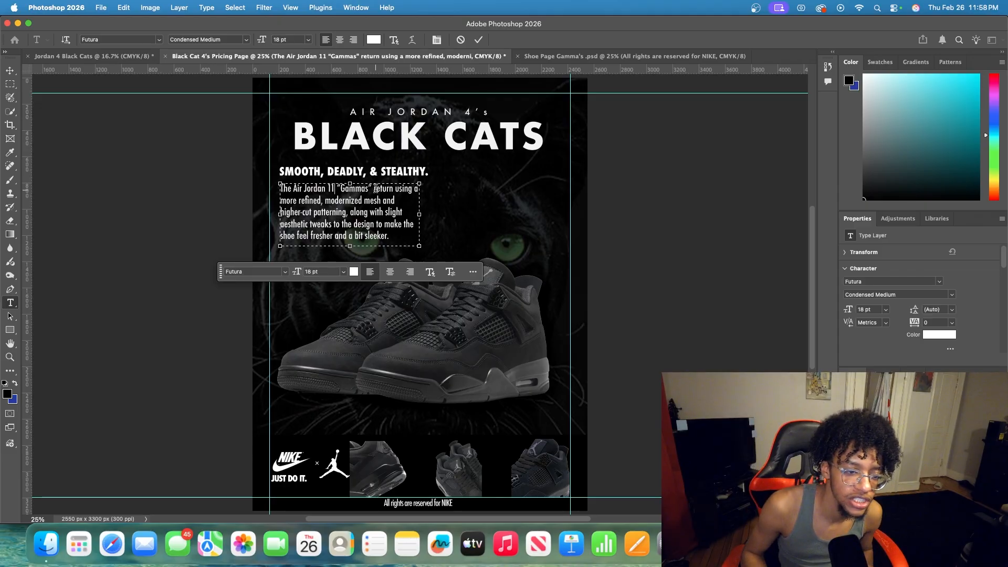
drag(371, 187, 309, 188)
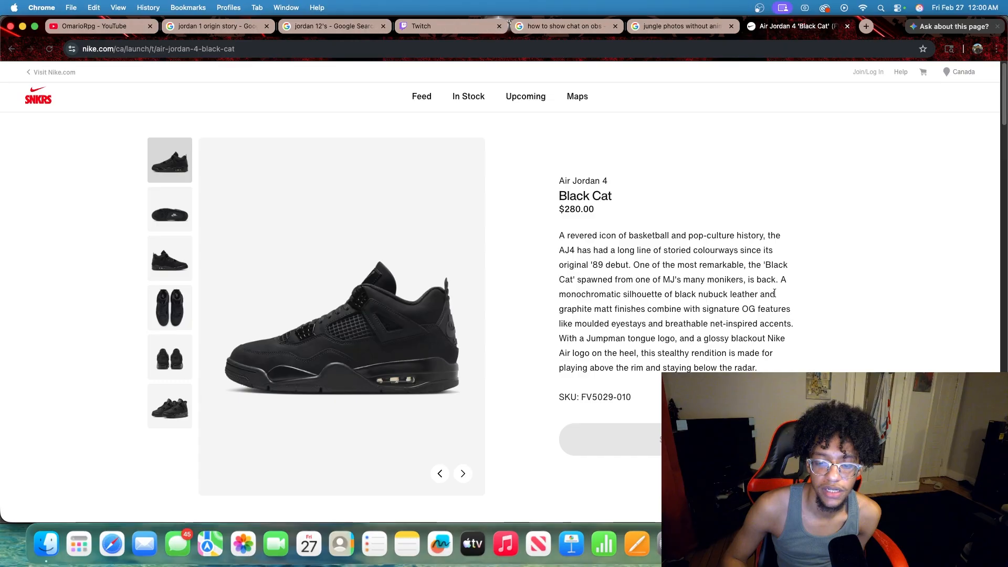
- On Nike's Air Jordan 4 Black Cat page in Chrome, select the description from "A monochromatic silhouette" through "staying below the radar."
scroll(773, 294, down, 2)
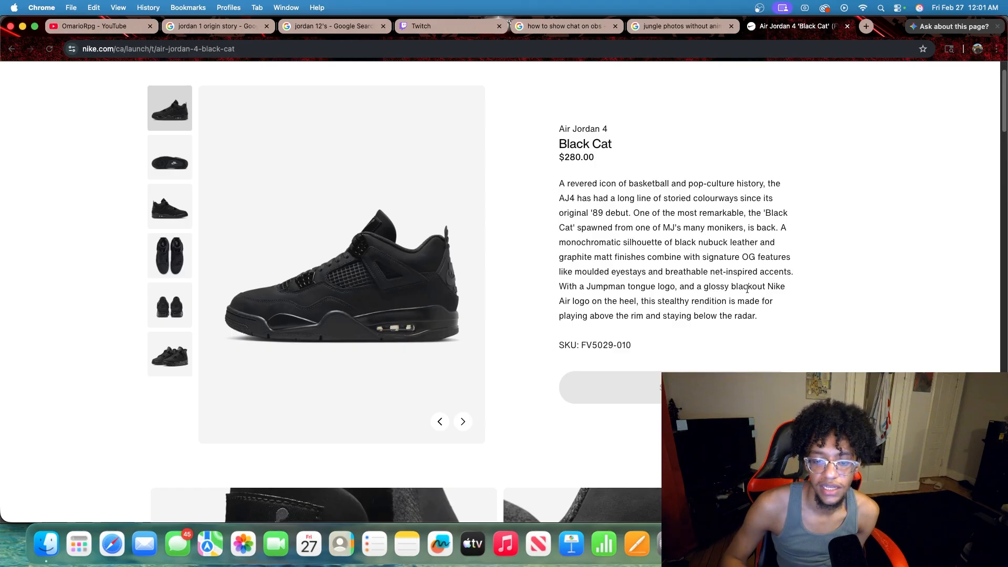
scroll(746, 289, down, 2)
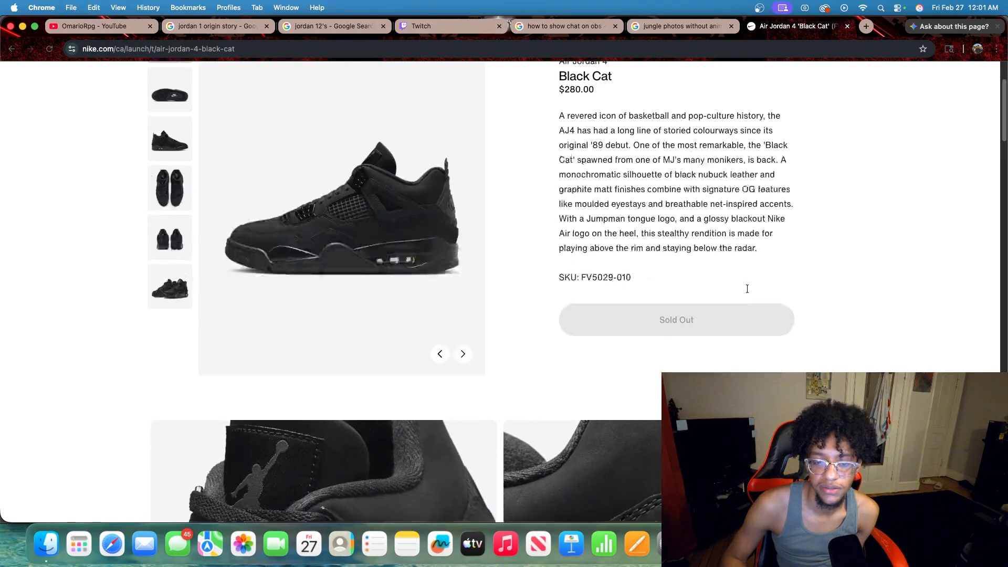
scroll(747, 289, down, 1)
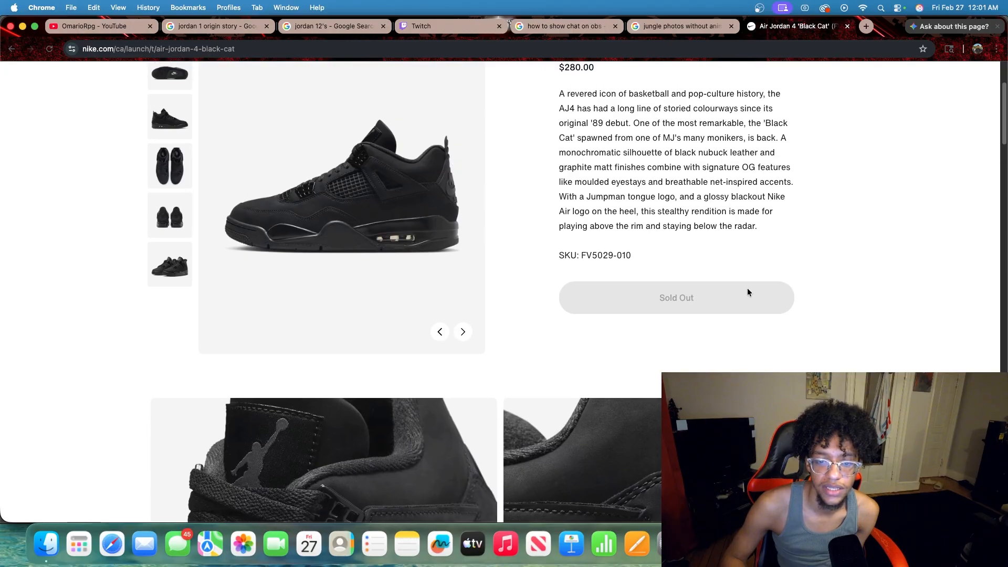
scroll(747, 290, up, 1)
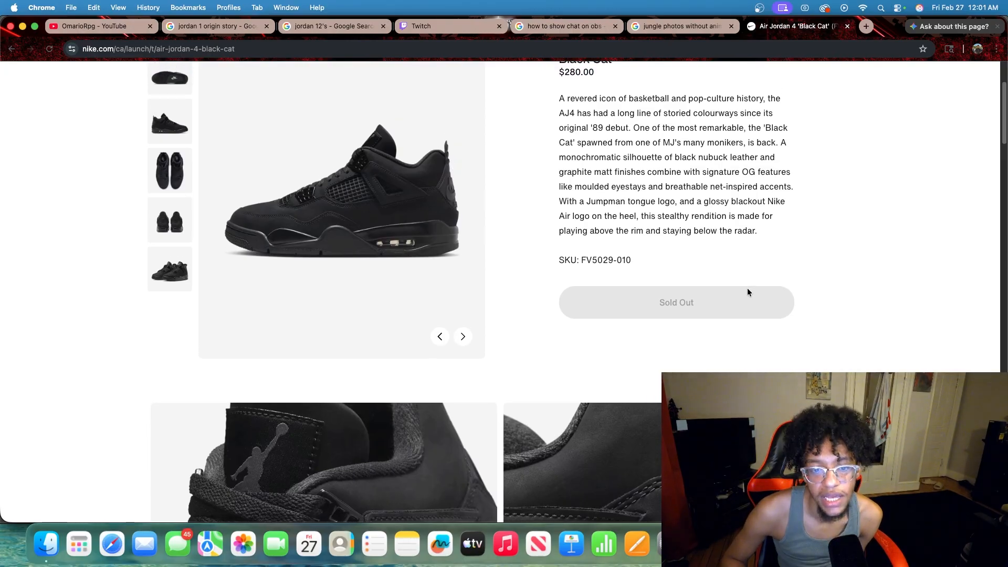
scroll(711, 241, up, 4)
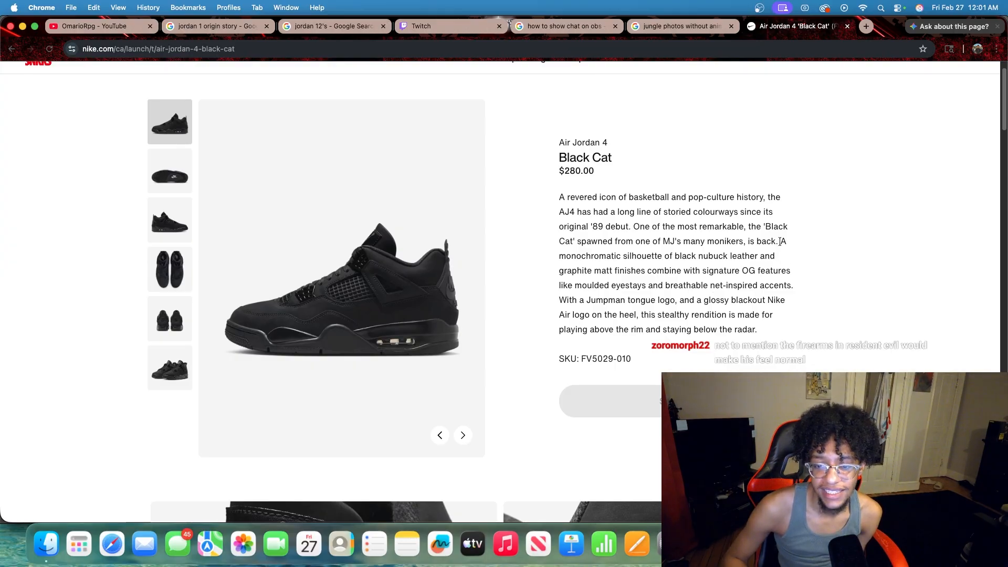
drag(780, 241, 771, 333)
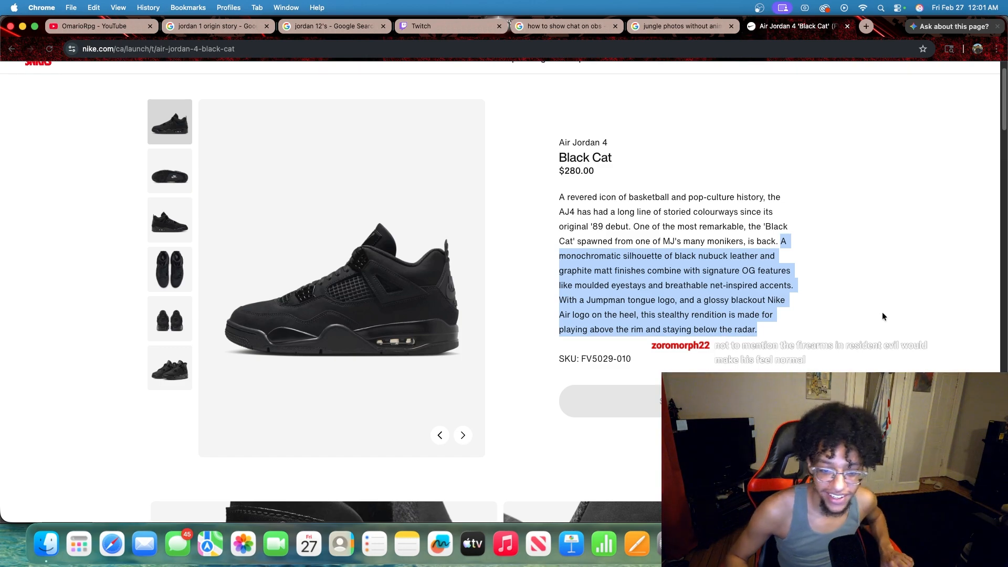
- Examine the rest of Nike's Black Cat product page and the rear view of the shoes
scroll(760, 297, down, 10)
scroll(760, 298, down, 10)
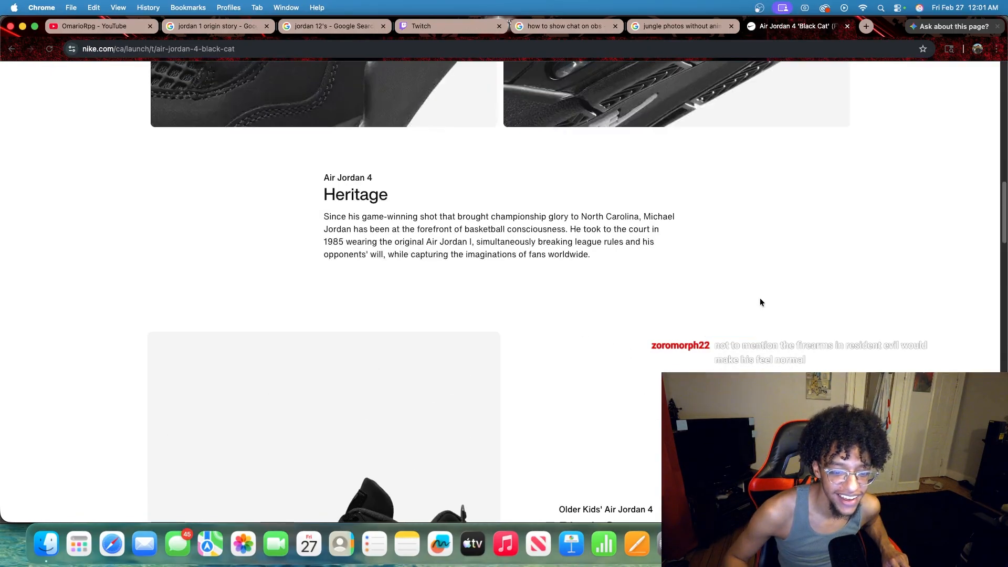
scroll(699, 299, down, 15)
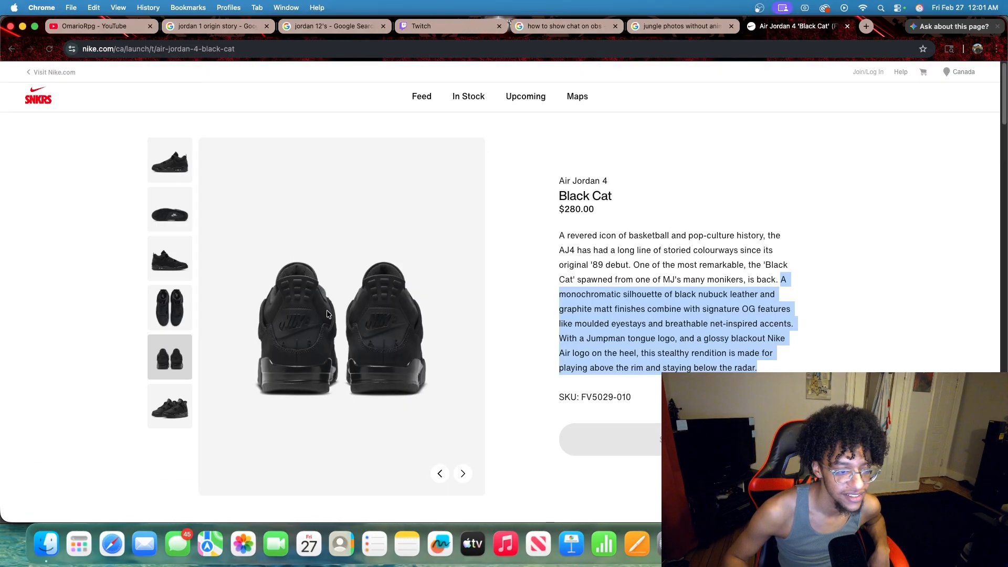
mouse_move(329, 312)
mouse_down()
mouse_move(280, 366)
mouse_move(326, 322)
mouse_up()
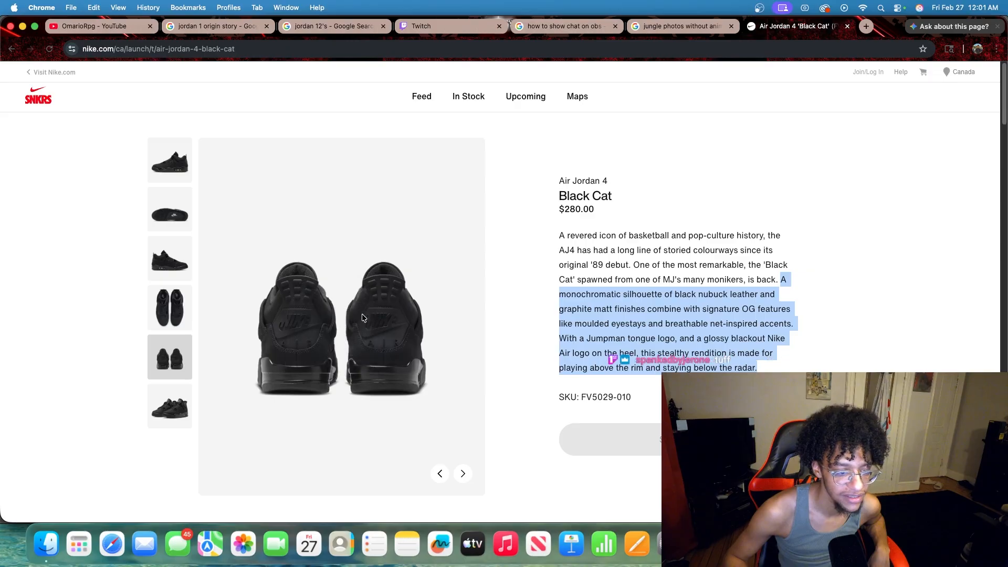
scroll(365, 313, down, 4)
scroll(357, 299, up, 3)
scroll(315, 288, up, 1)
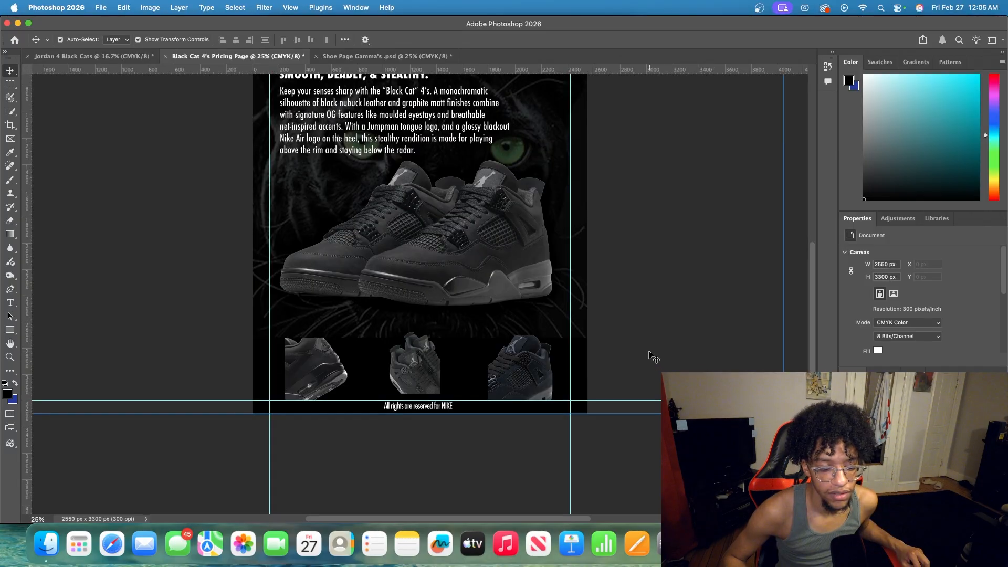
- Review Black Cat 4's Pricing Page in Photoshop and switch to the Shoe Page Gamma's document to compare its layout
scroll(650, 353, up, 2)
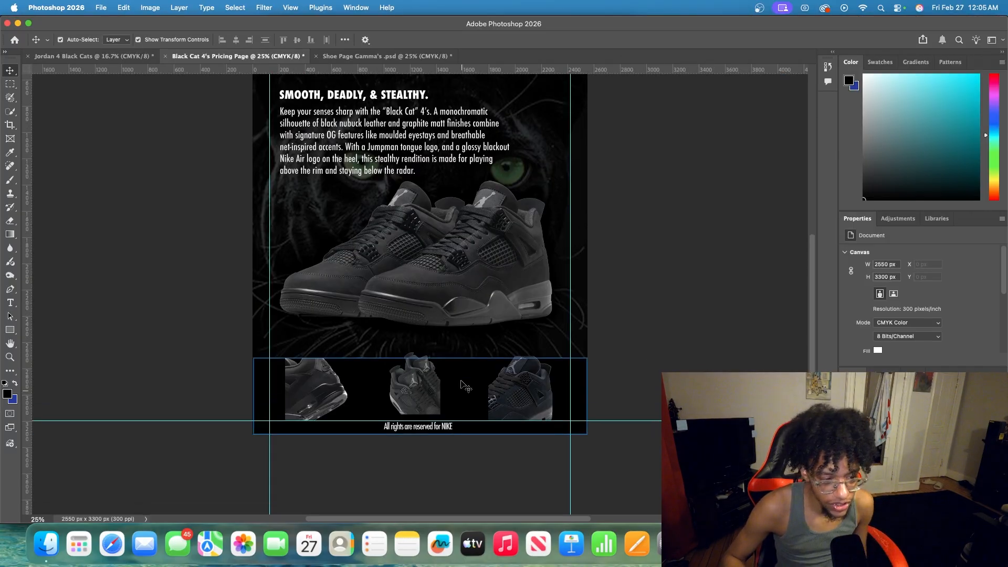
scroll(608, 186, up, 2)
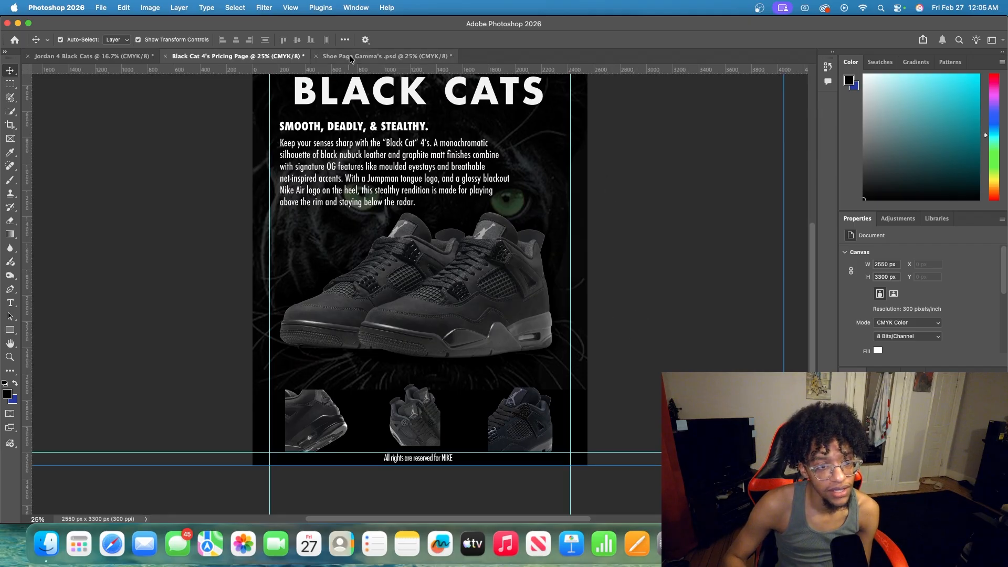
click(386, 56)
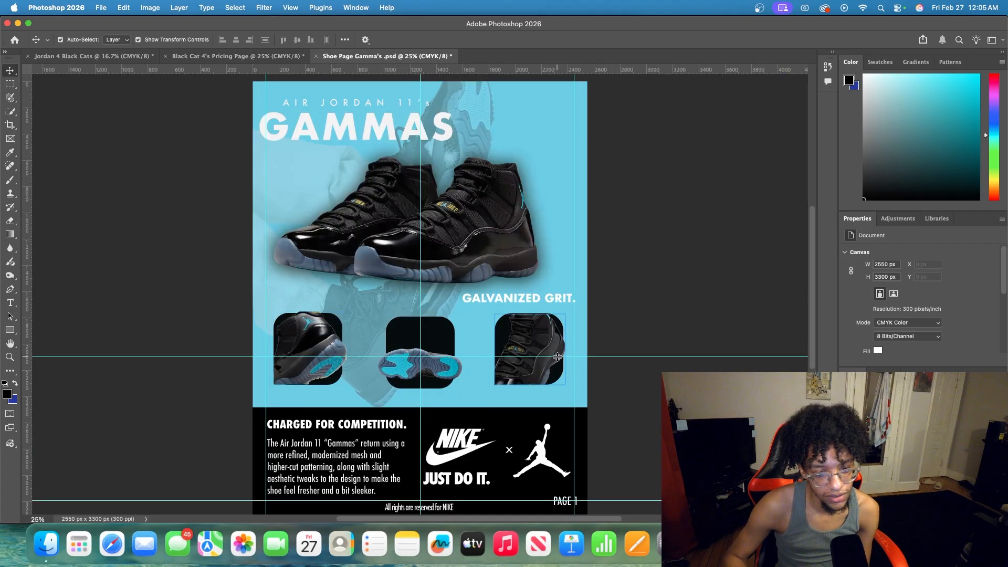
- Return to the Black Cat 4's Pricing Page and examine its layout from the logos and title down to the three shoe images and footer
click(224, 58)
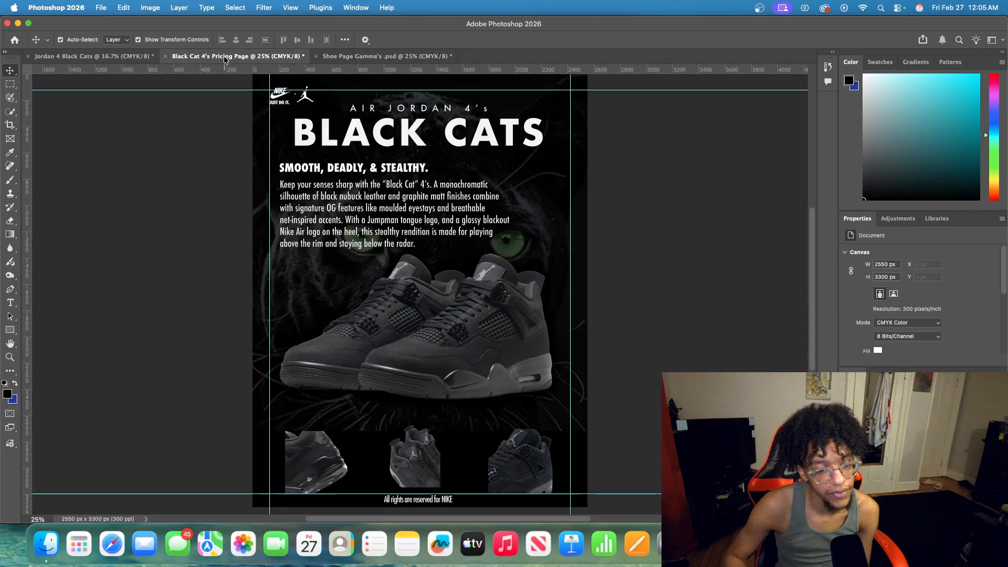
scroll(491, 415, down, 4)
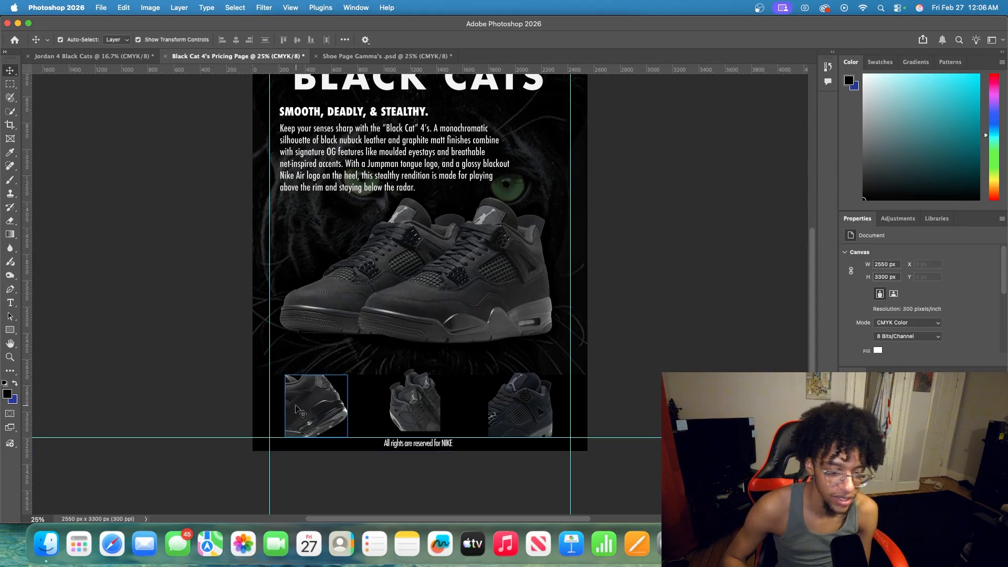
scroll(246, 382, up, 1)
click(703, 544)
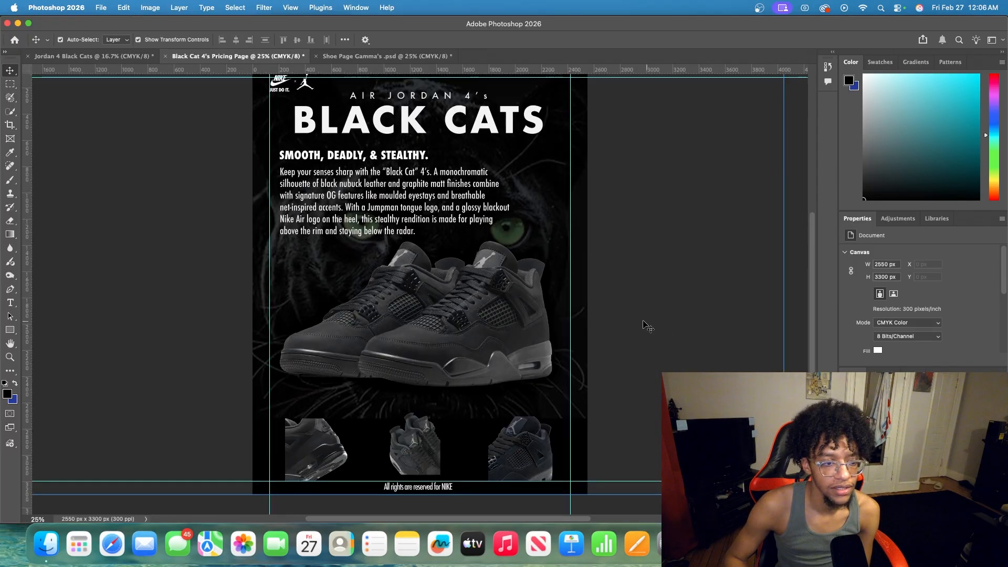
scroll(573, 289, up, 3)
click(490, 153)
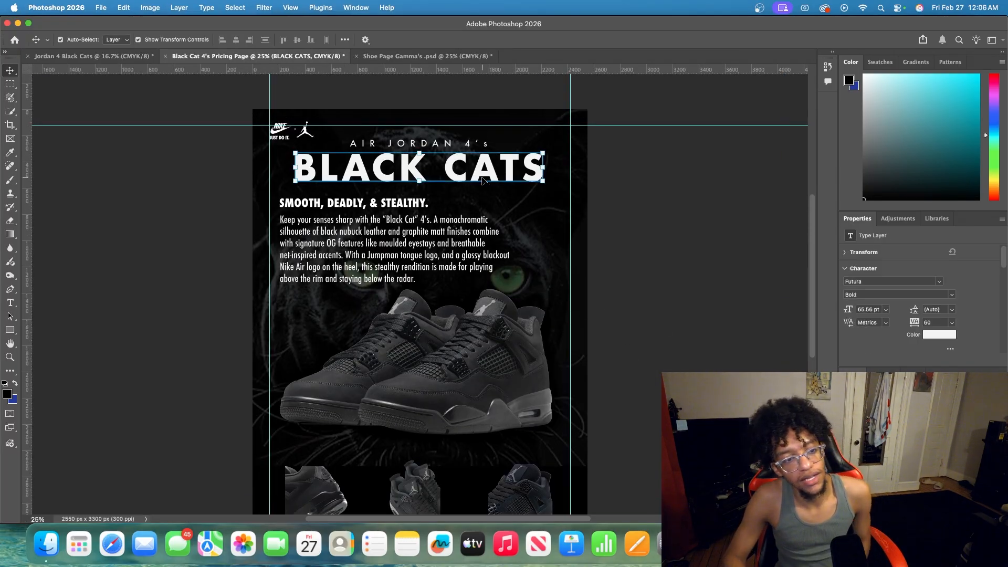
scroll(630, 283, down, 3)
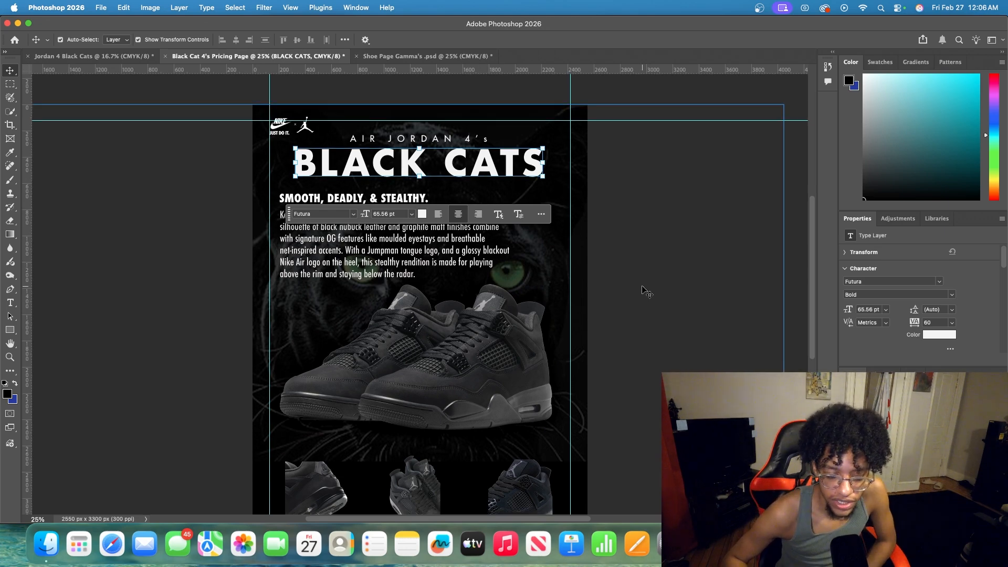
click(677, 296)
scroll(703, 301, up, 2)
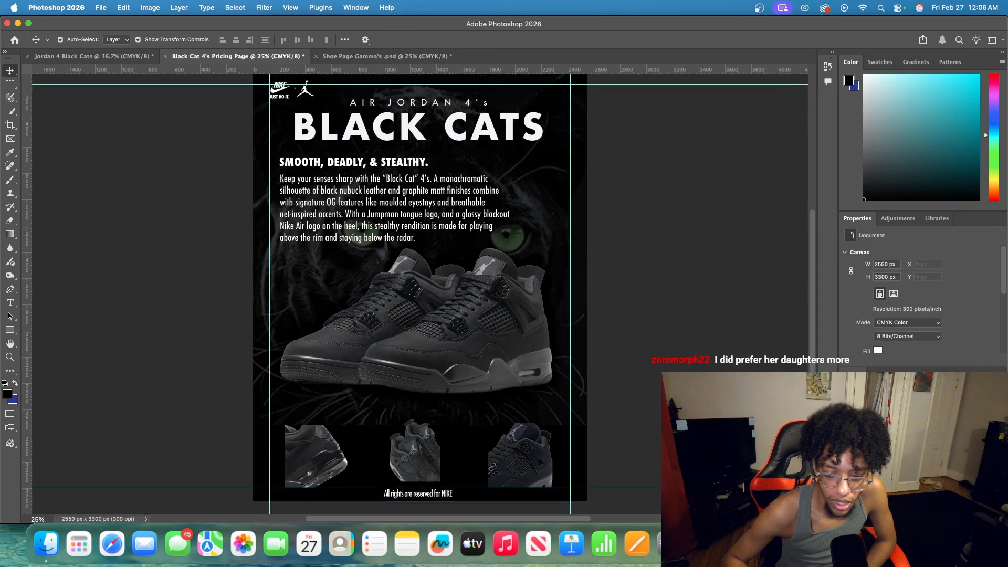
click(717, 362)
click(718, 363)
scroll(718, 363, down, 1)
scroll(729, 390, up, 2)
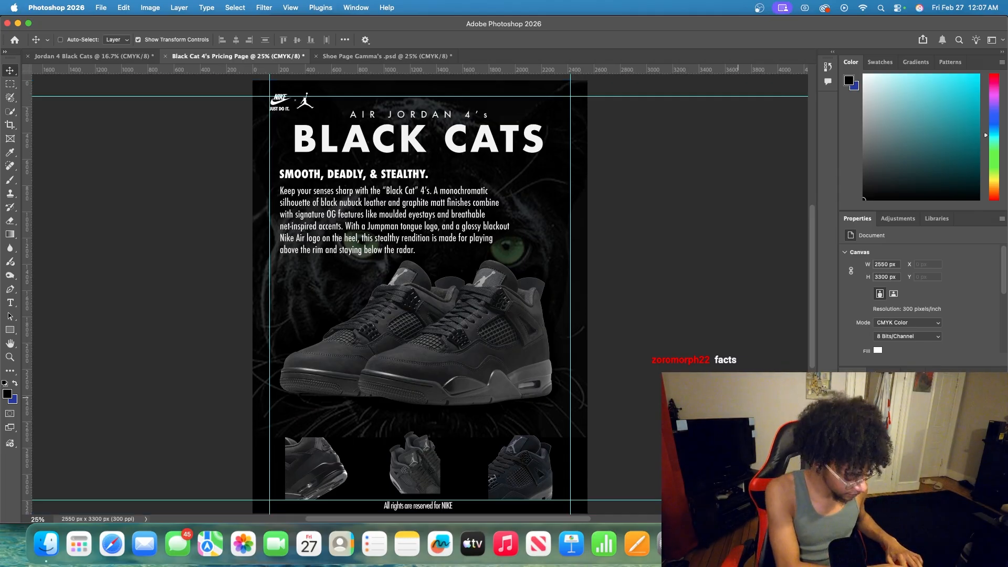
- Start saving the pricing page as a Photoshop file named Black Cat 4's Pricing Page on the Desktop
key(super+s)
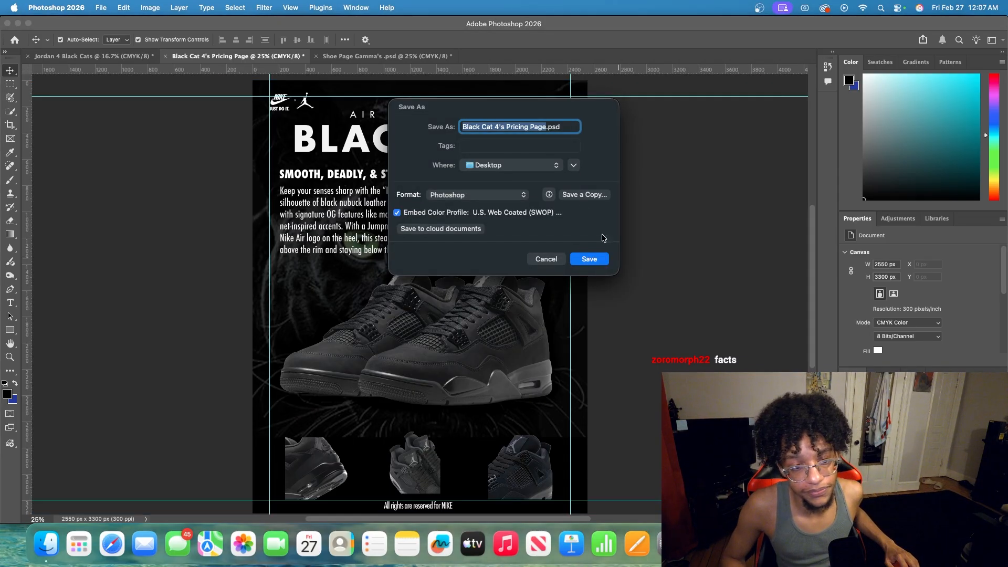